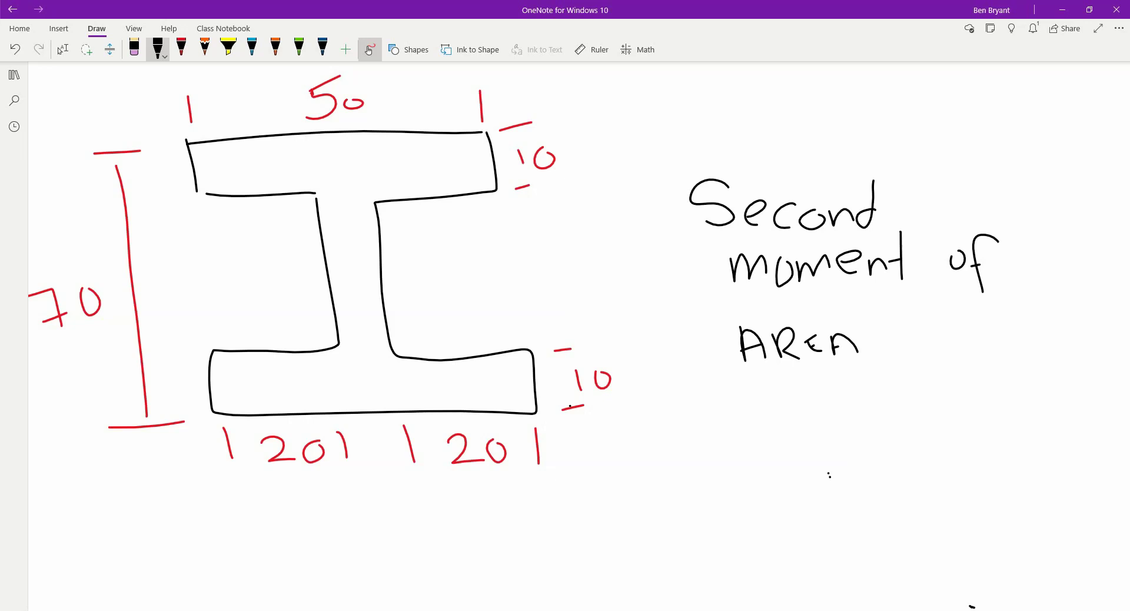
Number the top flange, web and bottom flange 1, 2, 3 in circled cyan ink.
click(252, 47)
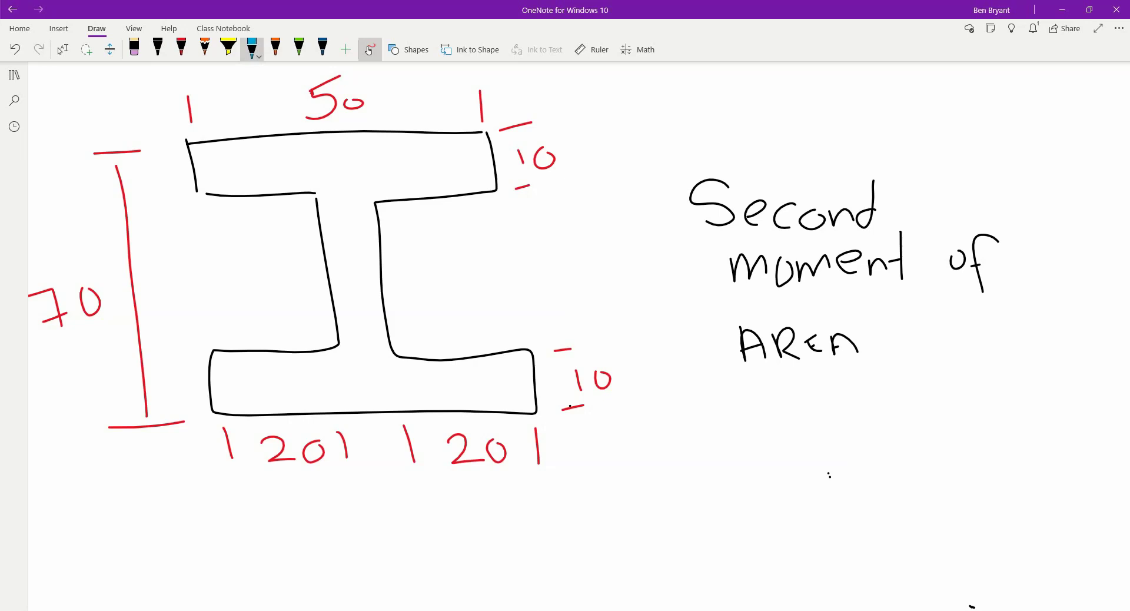
mouse_move(349, 155)
mouse_down()
mouse_move(352, 172)
mouse_move(376, 168)
mouse_move(364, 151)
mouse_up()
mouse_move(349, 266)
mouse_down()
mouse_move(344, 292)
mouse_move(370, 251)
mouse_up()
mouse_move(306, 372)
mouse_down()
mouse_move(318, 379)
mouse_move(312, 393)
mouse_move(337, 396)
mouse_move(322, 363)
mouse_up()
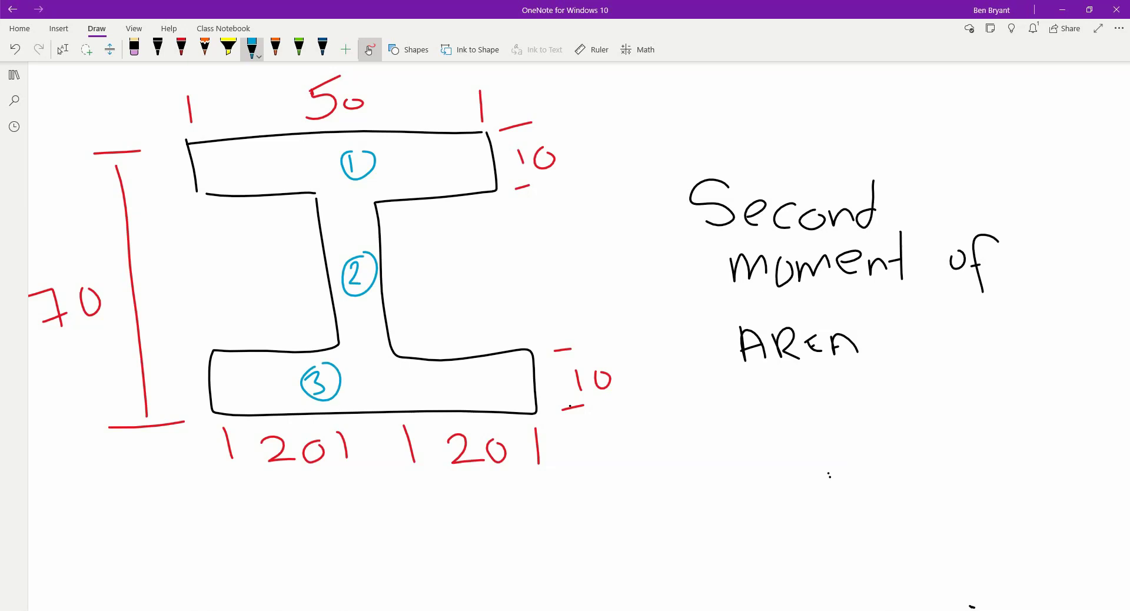
Draw a green neutral axis line across the I-beam on both sides of the web.
click(298, 47)
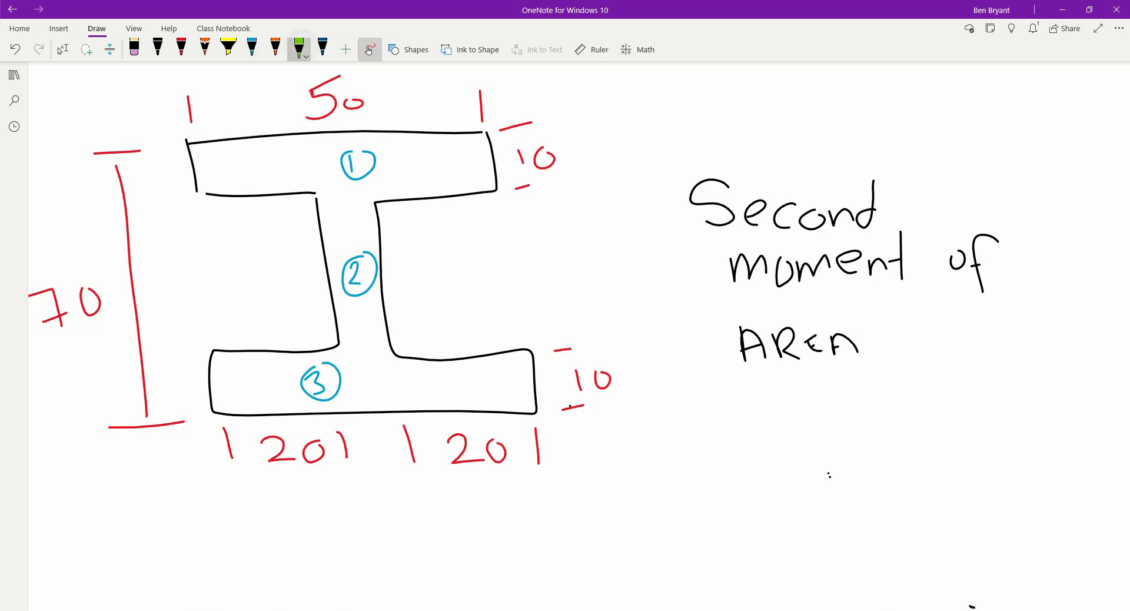
drag(147, 284, 298, 272)
mouse_move(397, 271)
mouse_down()
mouse_move(592, 259)
mouse_move(632, 242)
mouse_move(662, 259)
mouse_up()
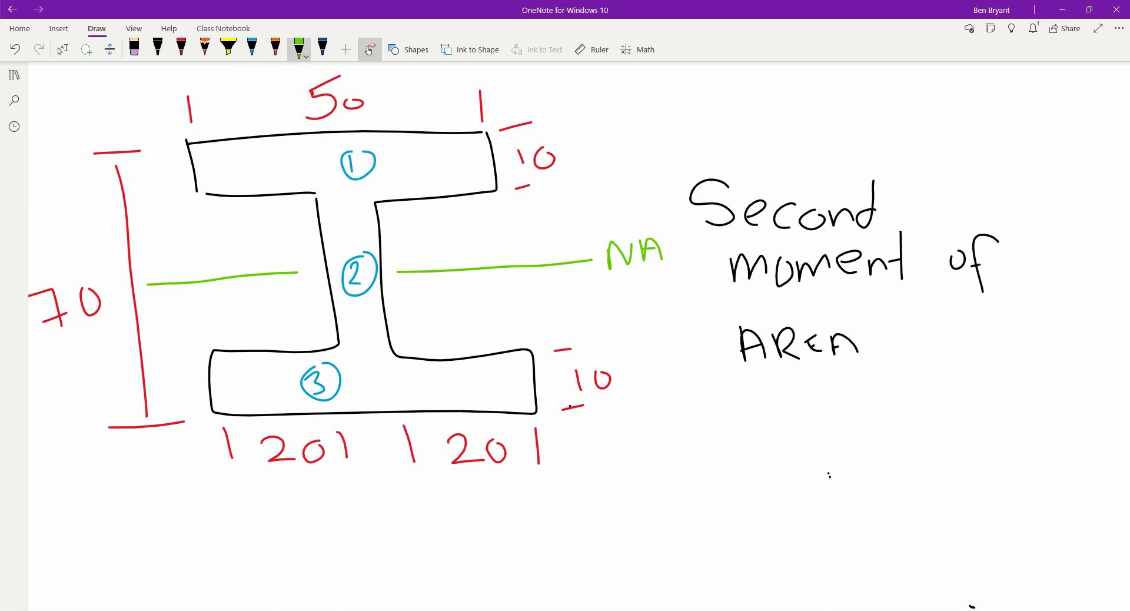
Handwrite I = bd³/12 in black ink beneath the 'Second moment of AREA' heading.
click(158, 47)
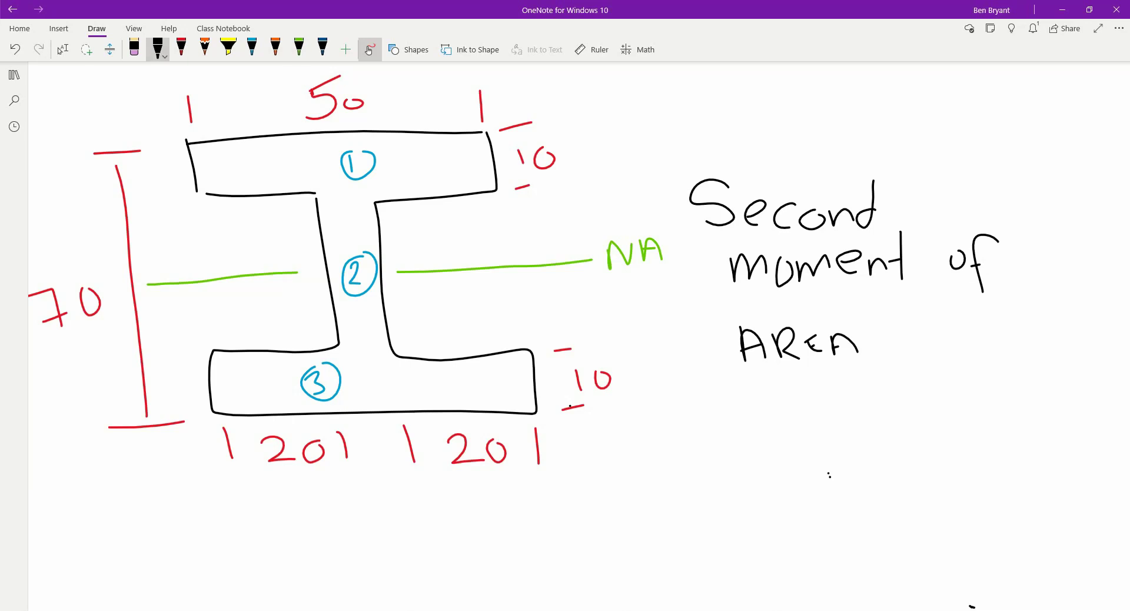
mouse_move(674, 445)
mouse_down()
mouse_move(724, 433)
mouse_move(702, 486)
mouse_up()
drag(674, 500, 791, 462)
drag(772, 480, 805, 475)
mouse_move(843, 434)
mouse_down()
mouse_move(845, 475)
mouse_move(867, 457)
mouse_move(848, 473)
mouse_move(890, 475)
mouse_up()
mouse_move(890, 476)
mouse_down()
mouse_move(881, 454)
mouse_move(892, 475)
mouse_move(904, 415)
mouse_move(912, 437)
mouse_up()
drag(798, 502, 957, 480)
mouse_move(852, 516)
mouse_down()
mouse_move(855, 545)
mouse_move(890, 525)
mouse_move(918, 534)
mouse_up()
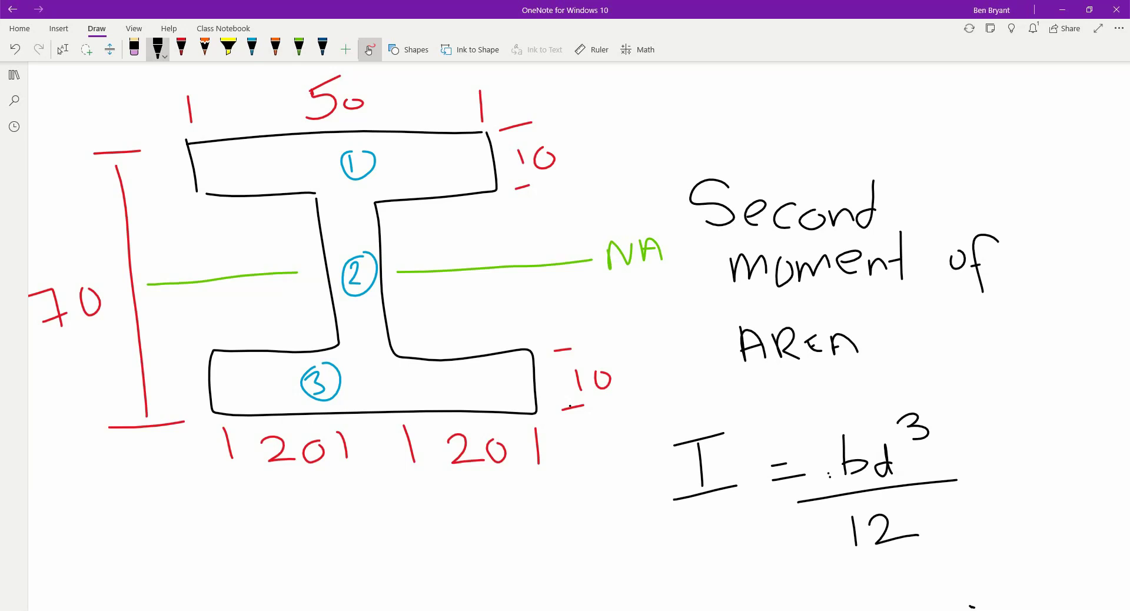
click(61, 49)
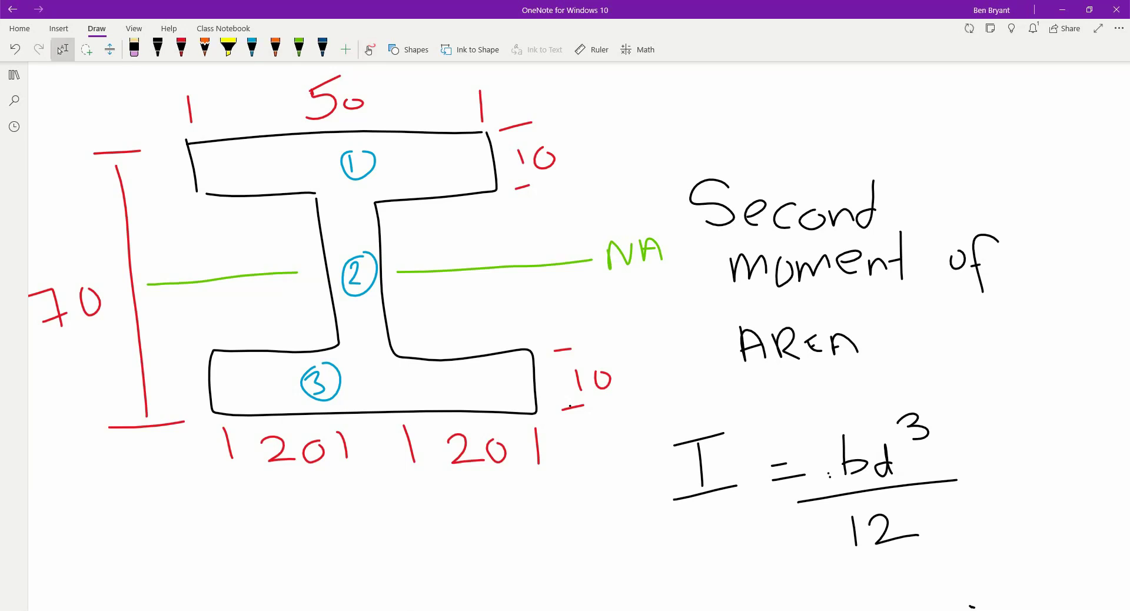
click(368, 50)
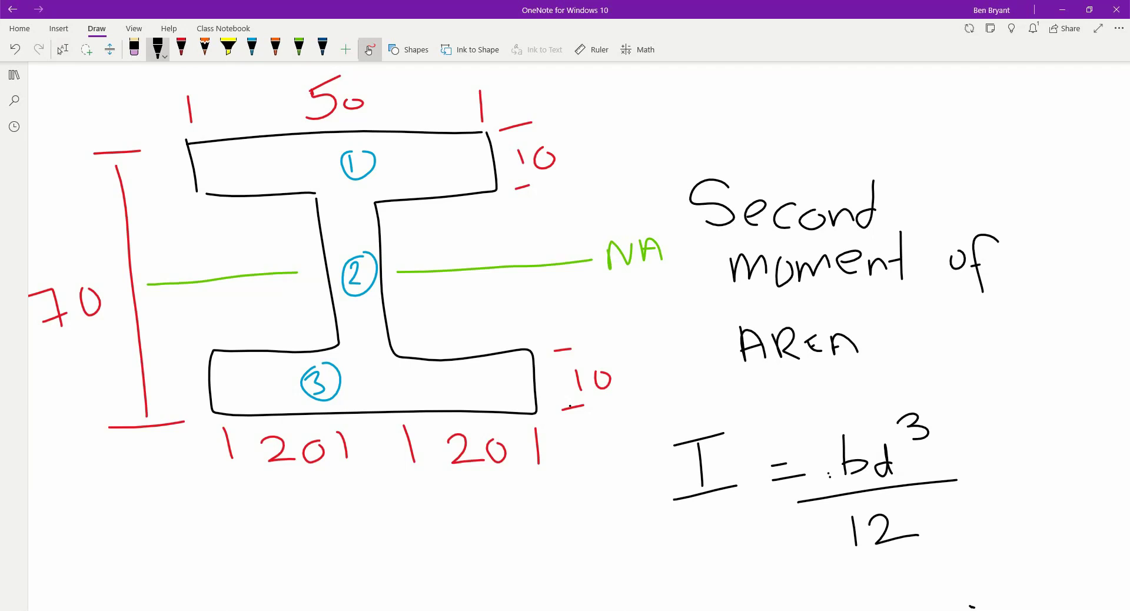
Sketch a rectangle outline in black ink below the I-beam.
click(61, 49)
scroll(61, 49, down, 6)
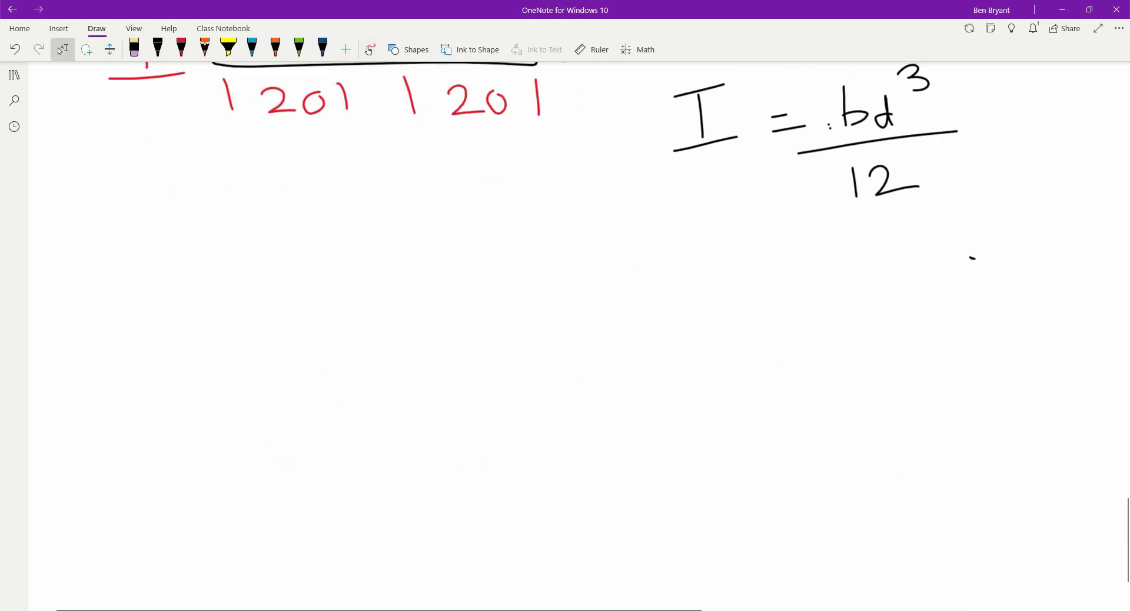
scroll(369, 50, up, 1)
click(368, 51)
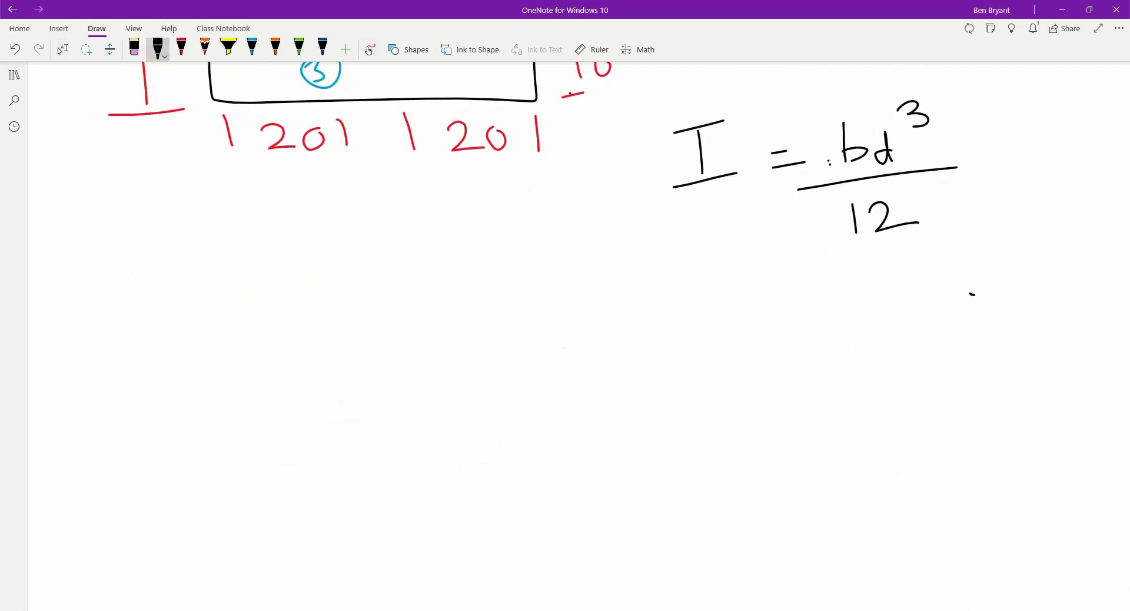
drag(243, 249, 245, 406)
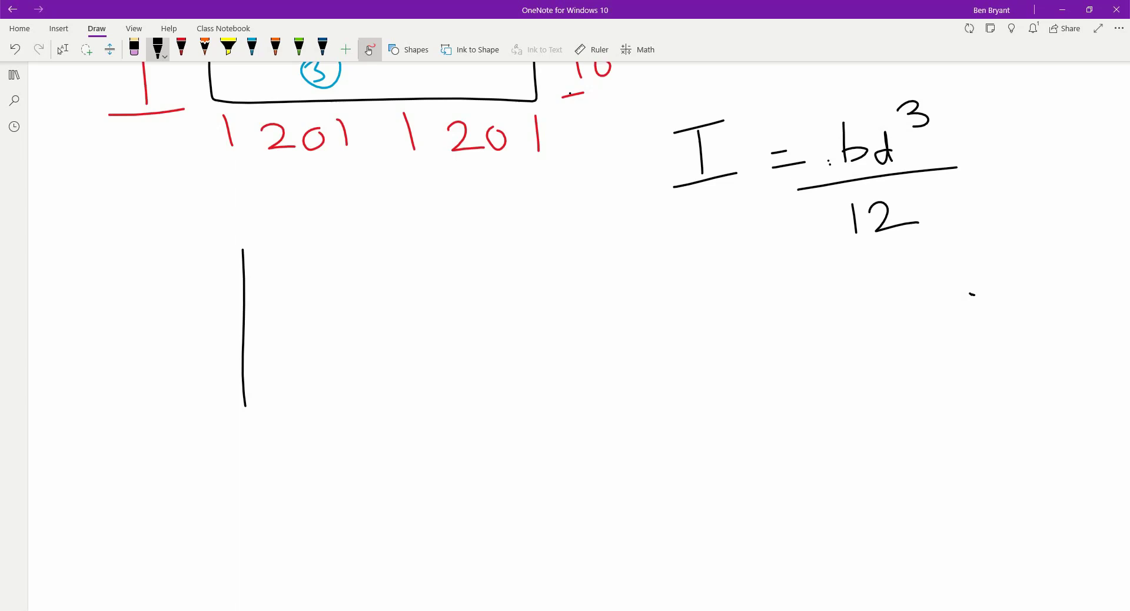
mouse_move(251, 248)
mouse_down()
mouse_move(489, 254)
mouse_move(490, 465)
mouse_move(328, 468)
mouse_move(242, 401)
mouse_up()
Dimension the rectangle in red: width 50 above and height 70 on the left.
click(181, 47)
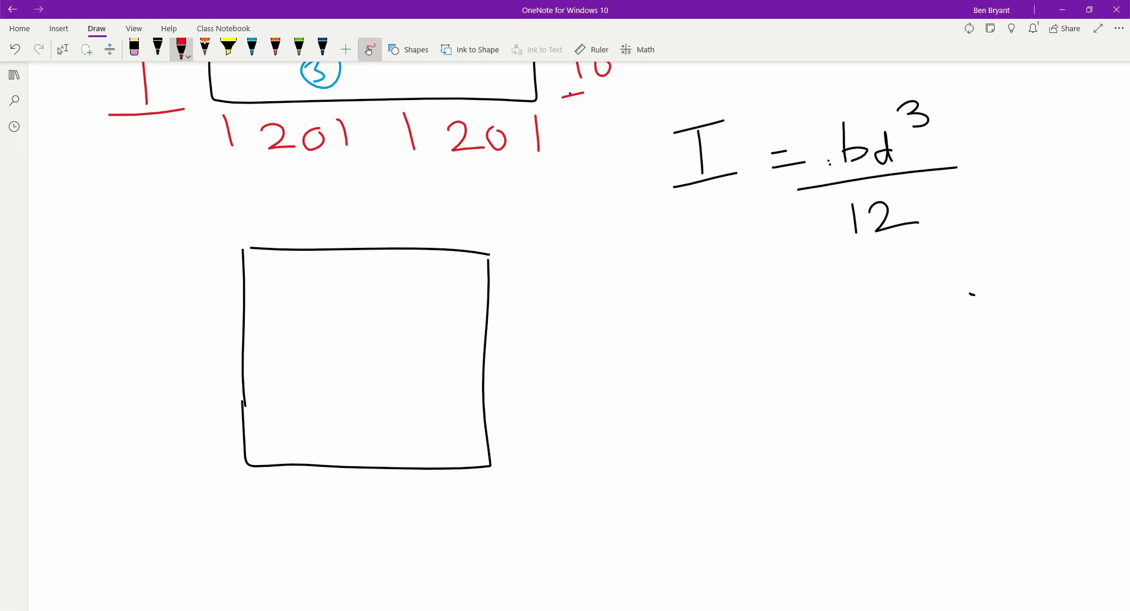
mouse_move(359, 206)
mouse_down()
mouse_move(370, 225)
mouse_move(355, 238)
mouse_up()
drag(409, 210, 419, 210)
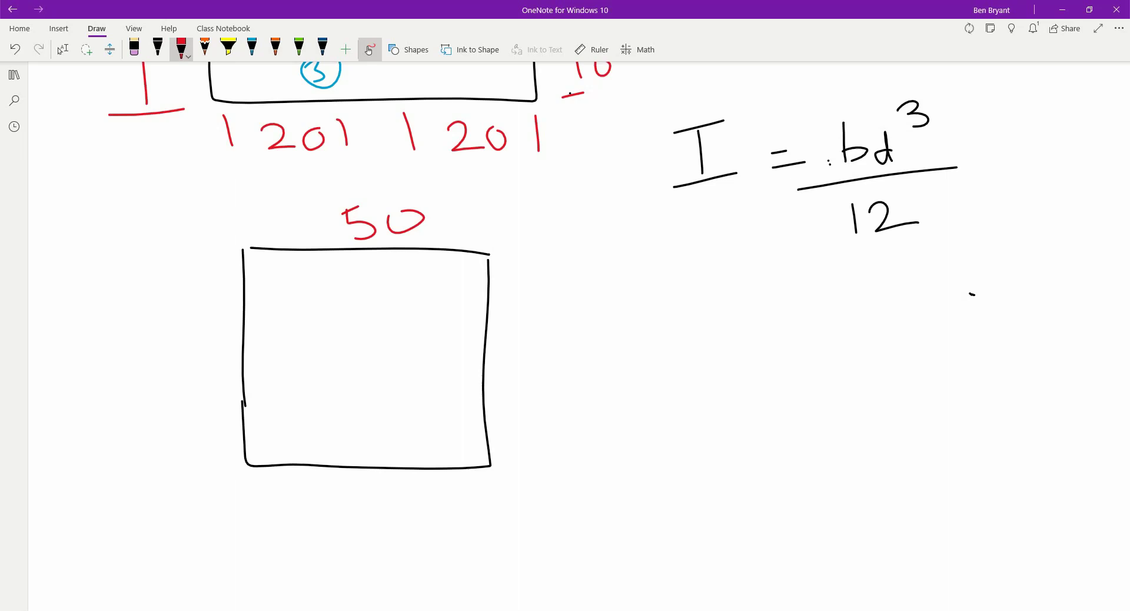
mouse_move(134, 363)
mouse_down()
mouse_move(167, 345)
mouse_move(170, 374)
mouse_up()
drag(189, 338, 194, 330)
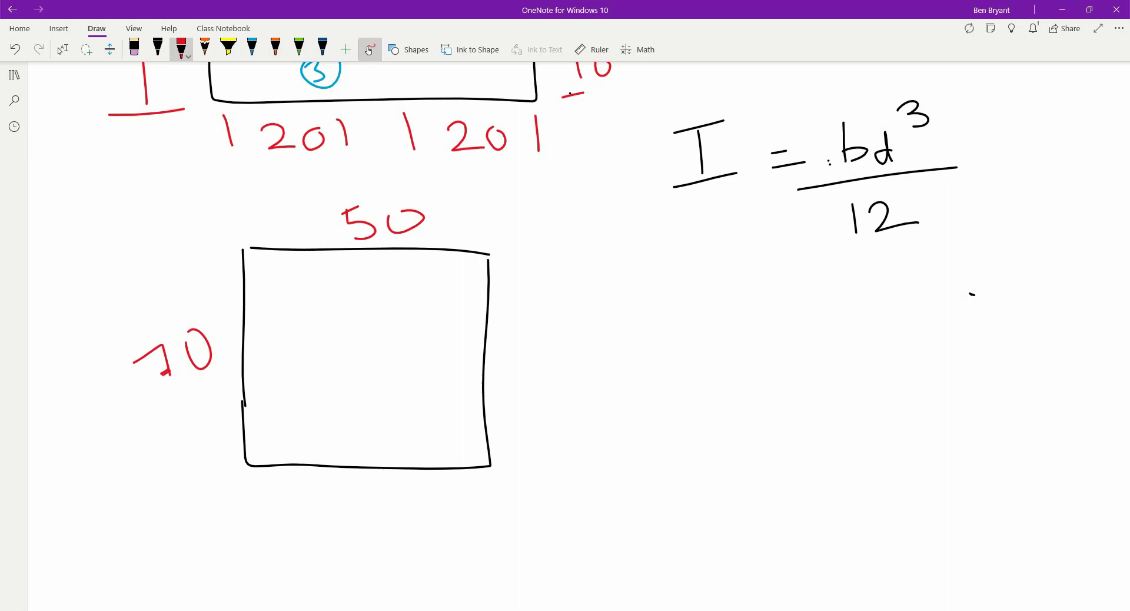
Write I = 50×70³/12 in red to the right of the rectangle.
mouse_move(549, 346)
mouse_down()
mouse_move(597, 336)
mouse_move(581, 371)
mouse_up()
mouse_move(549, 397)
mouse_down()
mouse_move(653, 370)
mouse_move(662, 380)
mouse_up()
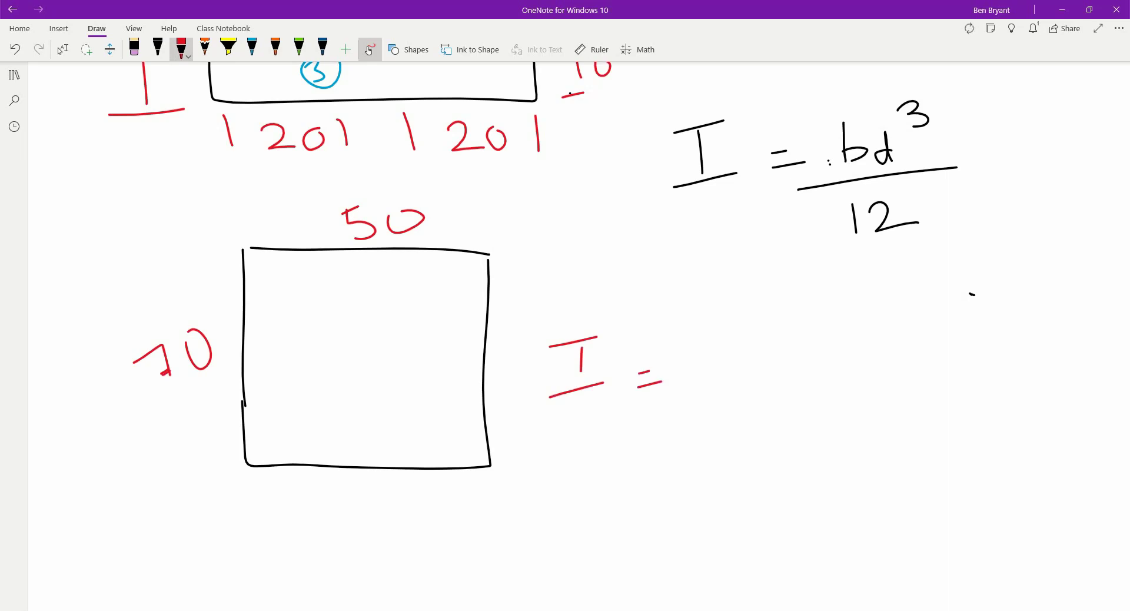
mouse_move(690, 351)
mouse_down()
mouse_move(717, 343)
mouse_move(698, 385)
mouse_up()
mouse_move(748, 356)
mouse_down()
mouse_move(760, 379)
mouse_move(748, 356)
mouse_move(822, 372)
mouse_up()
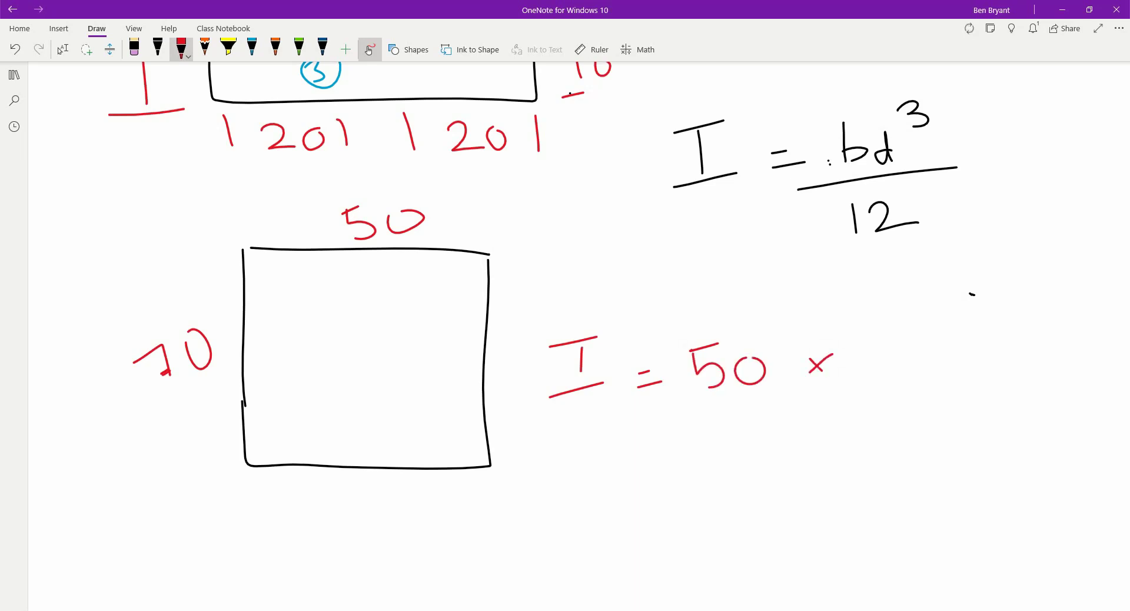
mouse_move(859, 340)
mouse_down()
mouse_move(886, 360)
mouse_move(885, 373)
mouse_up()
mouse_move(870, 356)
mouse_down()
mouse_move(907, 349)
mouse_move(935, 366)
mouse_move(954, 332)
mouse_up()
drag(678, 416, 947, 385)
mouse_move(776, 433)
mouse_down()
mouse_move(776, 478)
mouse_move(851, 470)
mouse_up()
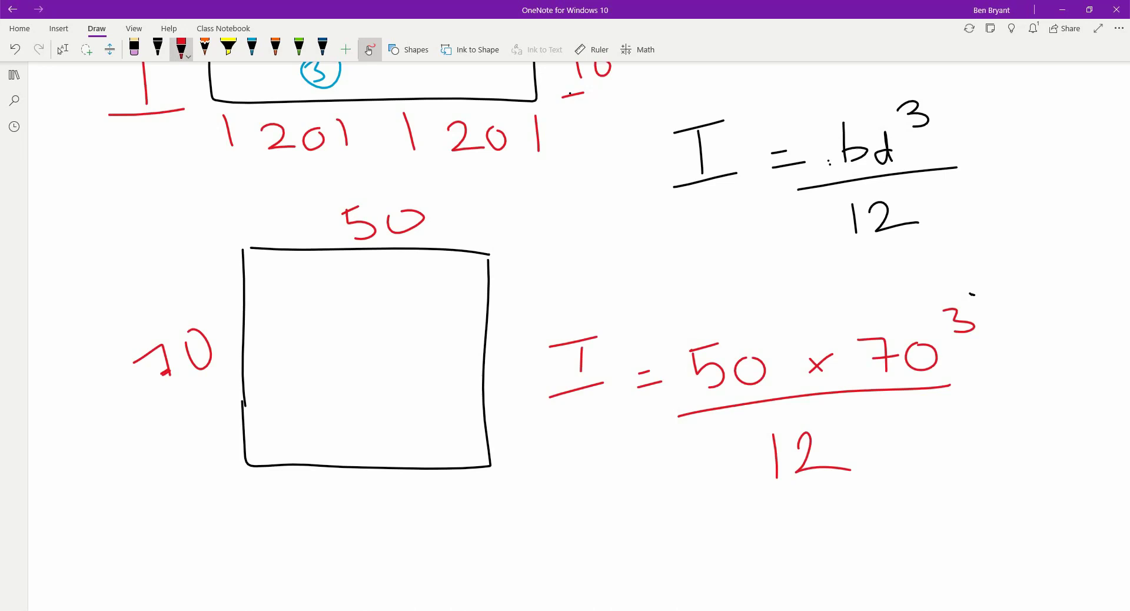
Write the result = 1.43×10⁶ mm⁴ below the fraction.
drag(626, 551, 660, 559)
drag(726, 535, 725, 579)
click(745, 568)
mouse_move(771, 535)
mouse_down()
mouse_move(795, 565)
mouse_move(787, 579)
mouse_up()
mouse_move(803, 541)
mouse_down()
mouse_move(827, 558)
mouse_move(816, 573)
mouse_up()
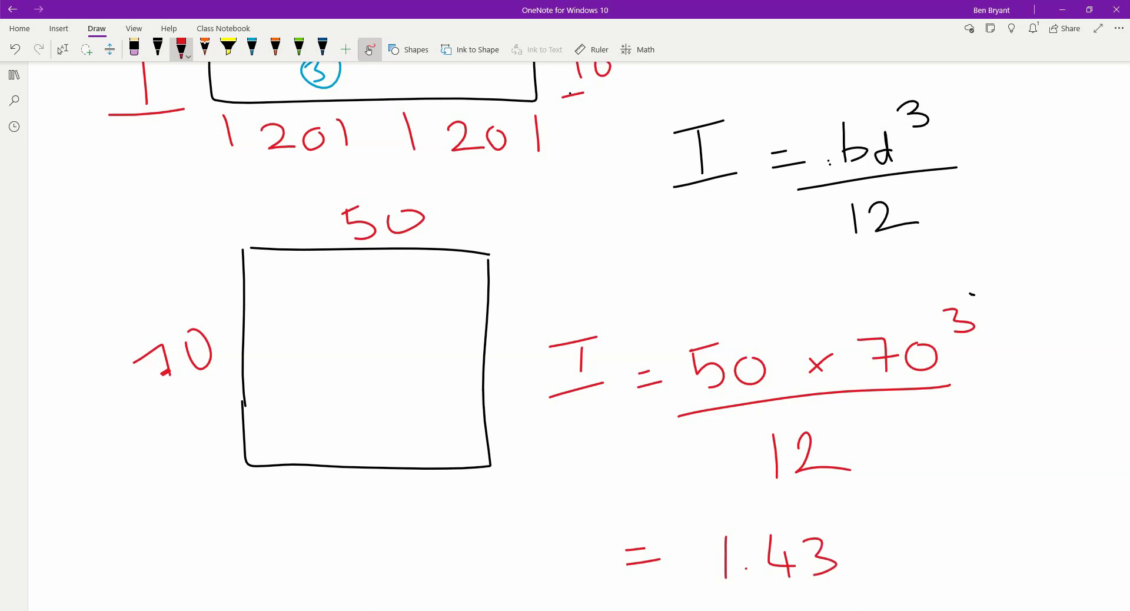
drag(861, 549, 878, 571)
mouse_move(882, 560)
mouse_down()
mouse_move(851, 572)
mouse_move(925, 548)
mouse_up()
drag(950, 511, 944, 537)
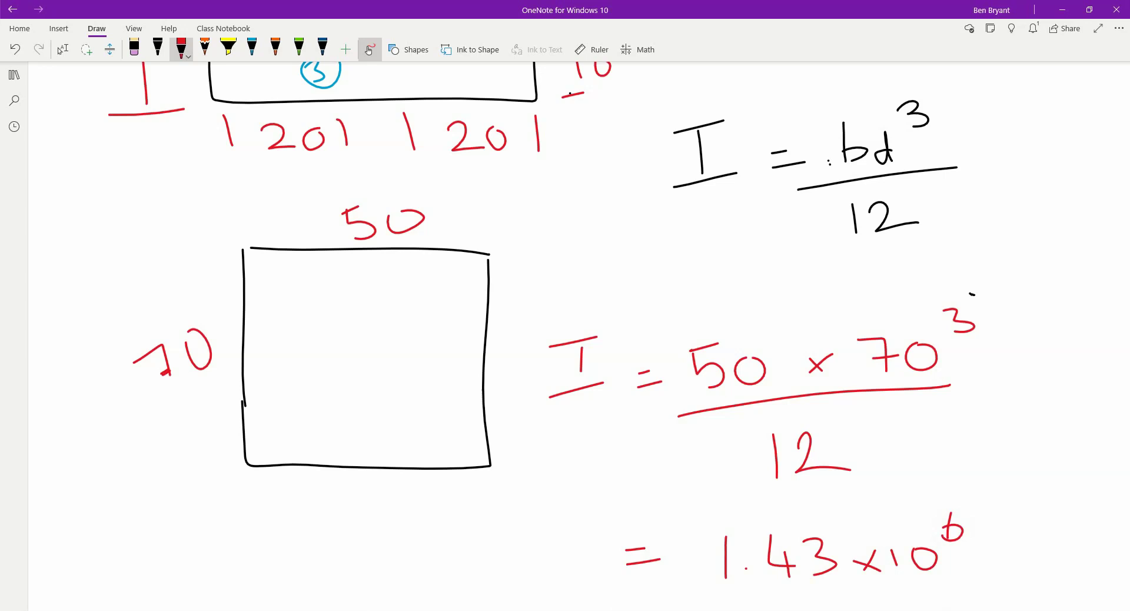
mouse_move(983, 578)
mouse_down()
mouse_move(1001, 560)
mouse_move(1014, 572)
mouse_move(1062, 553)
mouse_up()
drag(1052, 544, 1053, 563)
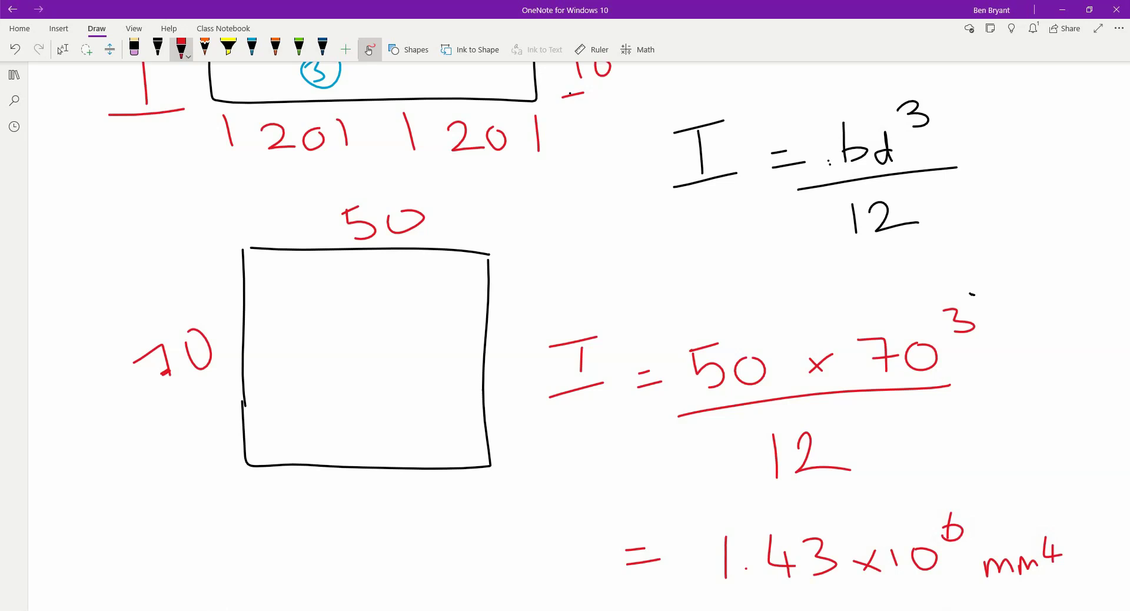
Hatch the inside of the rectangle with red strokes.
drag(263, 279, 296, 265)
mouse_move(305, 265)
mouse_down()
mouse_move(244, 340)
mouse_move(396, 260)
mouse_up()
mouse_move(367, 315)
mouse_down()
mouse_move(415, 294)
mouse_move(270, 428)
mouse_move(345, 451)
mouse_move(459, 452)
mouse_up()
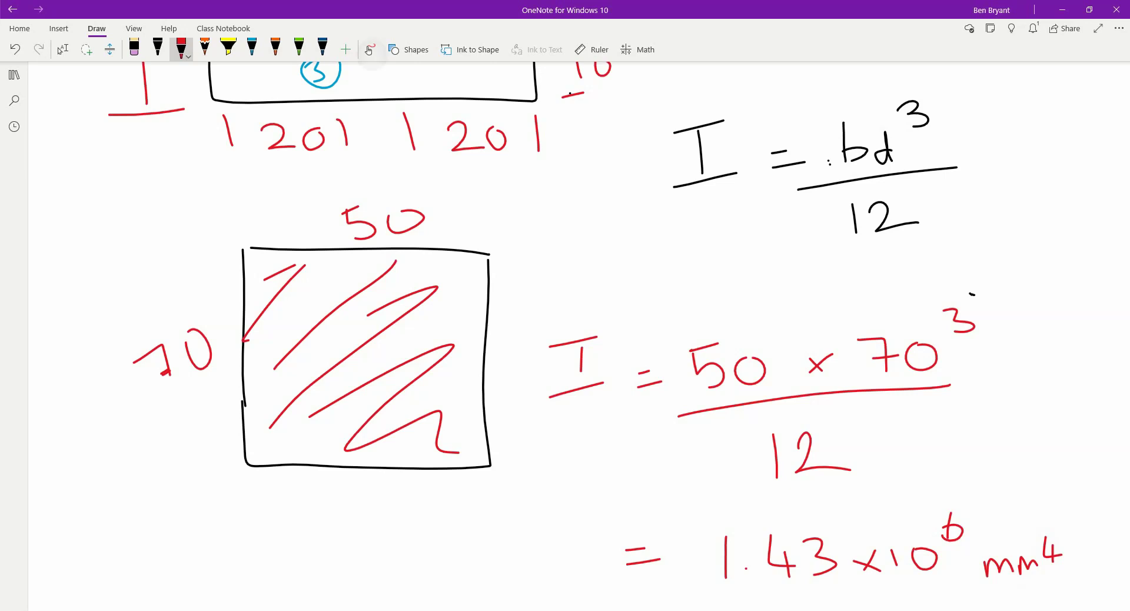
click(61, 49)
scroll(60, 51, down, 5)
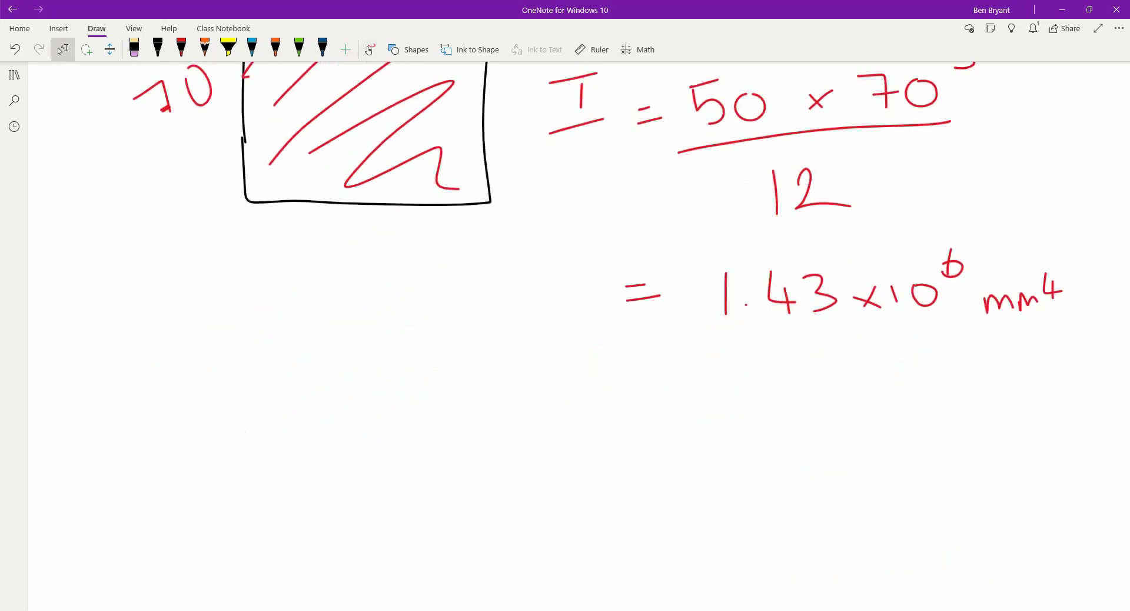
scroll(60, 50, up, 1)
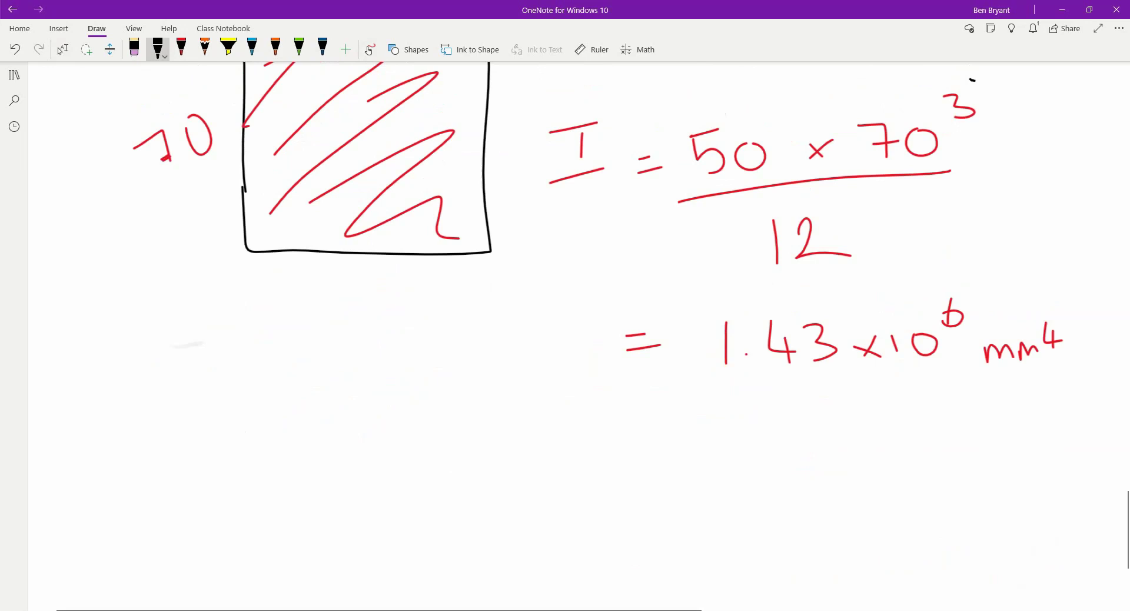
click(406, 49)
click(369, 50)
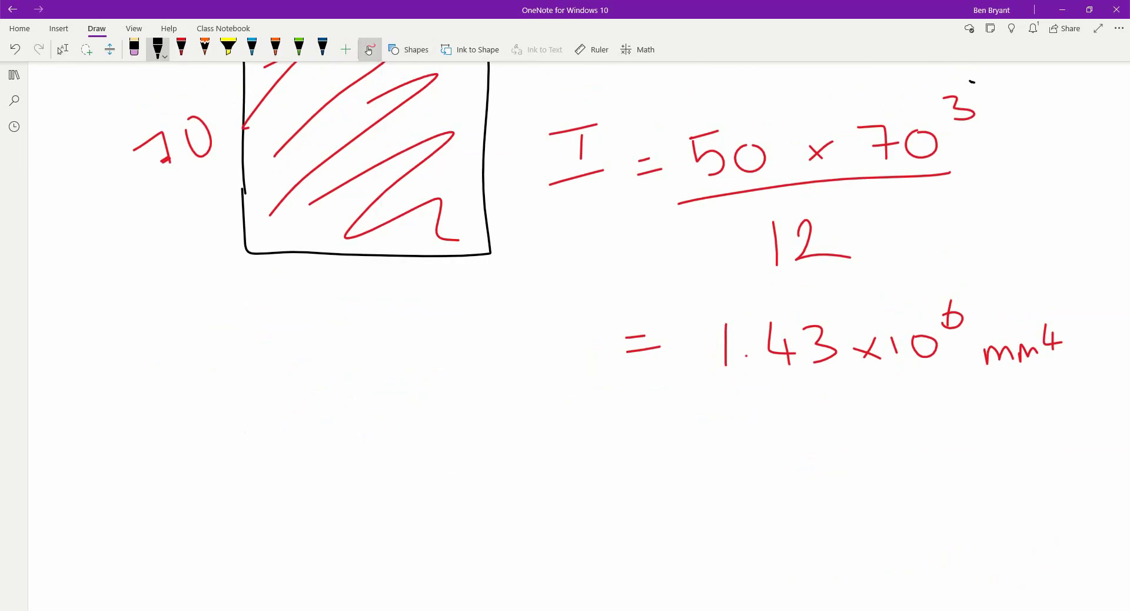
Sketch a second black I-beam outline below the rectangle calculation.
mouse_move(159, 348)
mouse_down()
mouse_move(242, 400)
mouse_move(234, 510)
mouse_move(159, 562)
mouse_move(459, 557)
mouse_move(386, 499)
mouse_move(323, 398)
mouse_move(442, 346)
mouse_move(213, 342)
mouse_up()
click(369, 50)
click(63, 49)
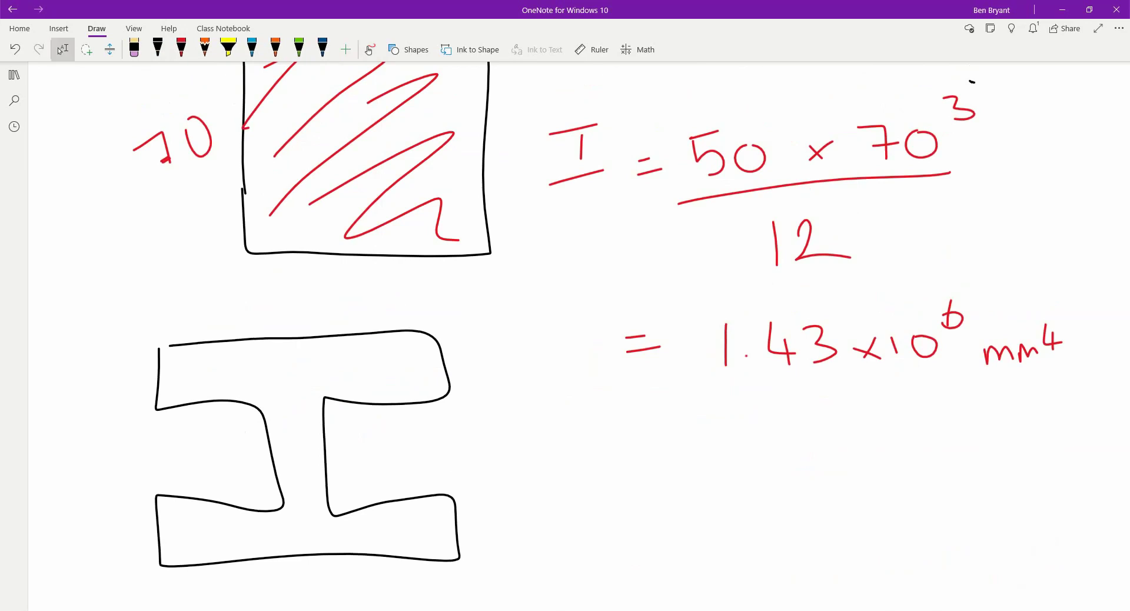
scroll(565, 335, down, 4)
Draw a hollow box section in black: an outer rectangle enclosing an inner one.
click(157, 47)
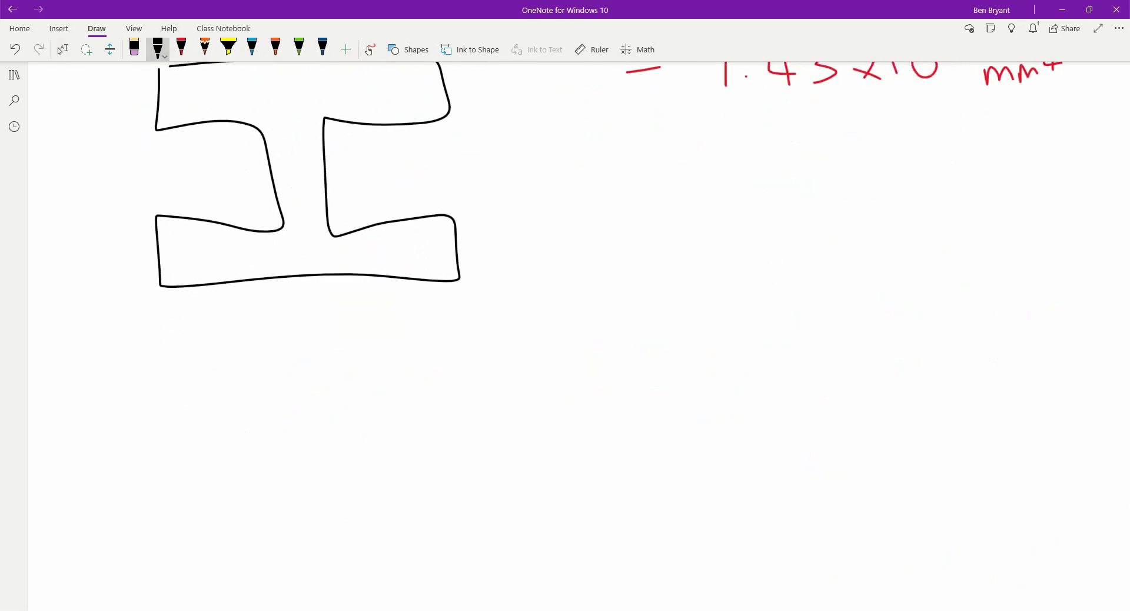
click(369, 50)
mouse_move(309, 335)
mouse_down()
mouse_move(311, 387)
mouse_move(217, 391)
mouse_move(325, 517)
mouse_move(160, 517)
mouse_move(155, 368)
mouse_move(324, 342)
mouse_up()
mouse_move(315, 393)
mouse_down()
mouse_move(408, 402)
mouse_move(423, 484)
mouse_move(333, 485)
mouse_up()
drag(424, 538, 379, 538)
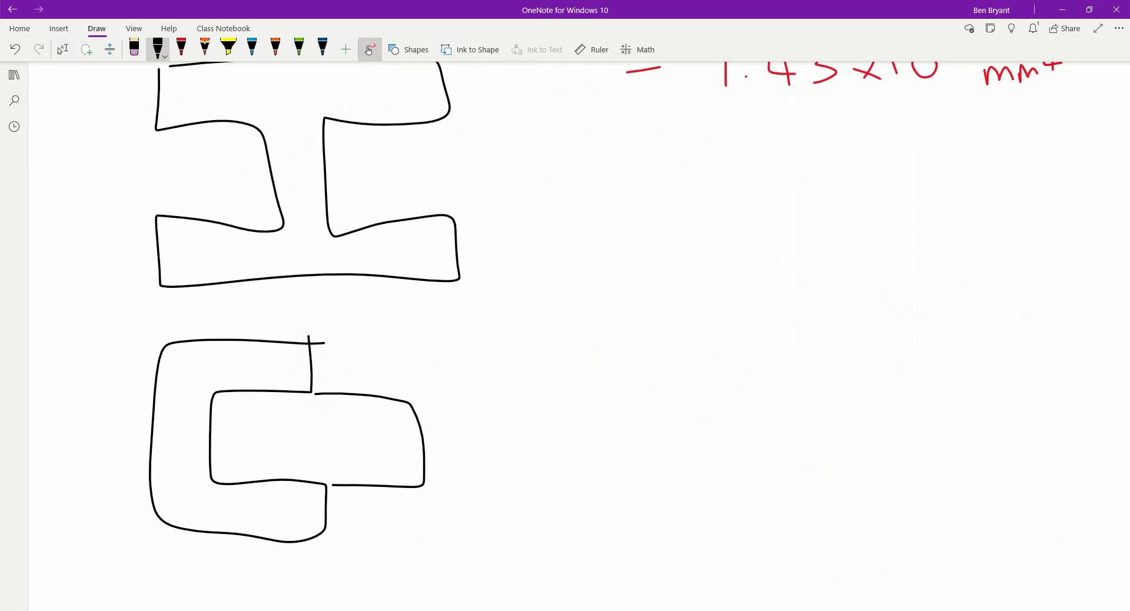
mouse_move(315, 344)
mouse_down()
mouse_move(489, 357)
mouse_move(506, 417)
mouse_move(507, 536)
mouse_move(324, 533)
mouse_up()
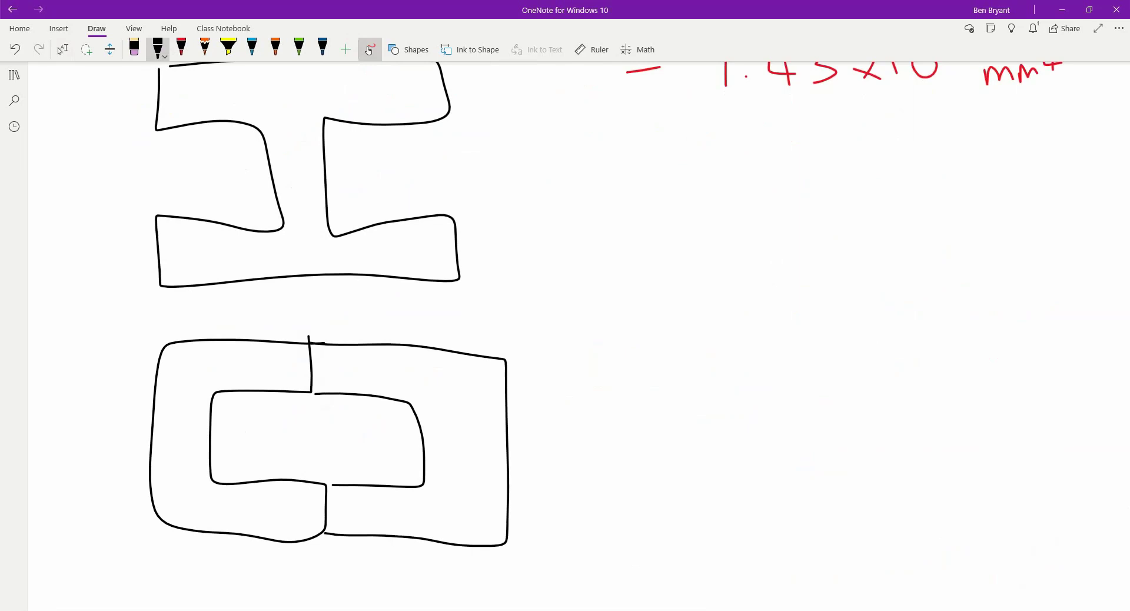
Write I = (BD³ − bd³)/12 beside the hollow box section.
drag(593, 310, 646, 299)
mouse_move(620, 309)
mouse_down()
mouse_move(619, 349)
mouse_move(706, 338)
mouse_up()
drag(689, 357, 721, 353)
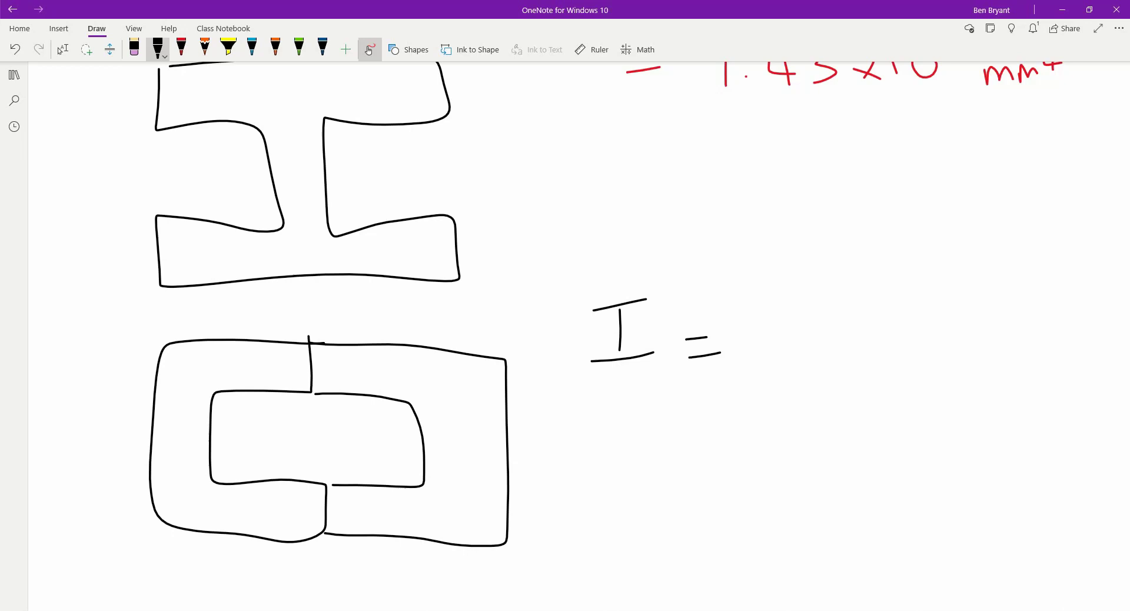
mouse_move(777, 317)
mouse_down()
mouse_move(779, 366)
mouse_move(819, 353)
mouse_move(795, 368)
mouse_up()
drag(825, 319, 844, 363)
mouse_move(859, 291)
mouse_down()
mouse_move(882, 291)
mouse_move(878, 314)
mouse_move(935, 345)
mouse_move(997, 348)
mouse_move(970, 353)
mouse_move(1027, 315)
mouse_move(1035, 353)
mouse_up()
mouse_move(1034, 283)
mouse_down()
mouse_move(1059, 299)
mouse_move(1053, 306)
mouse_up()
drag(725, 405, 1084, 371)
drag(851, 419, 853, 463)
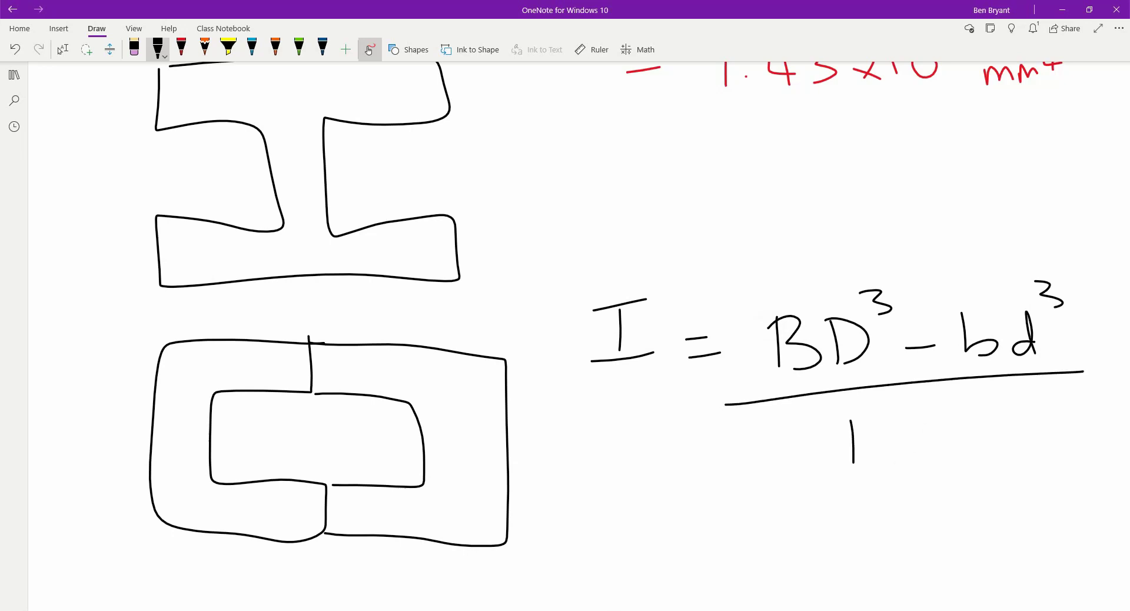
drag(880, 423, 953, 453)
Mark the box in red with outer width B, outer depth D, inner width b and depth d.
click(181, 47)
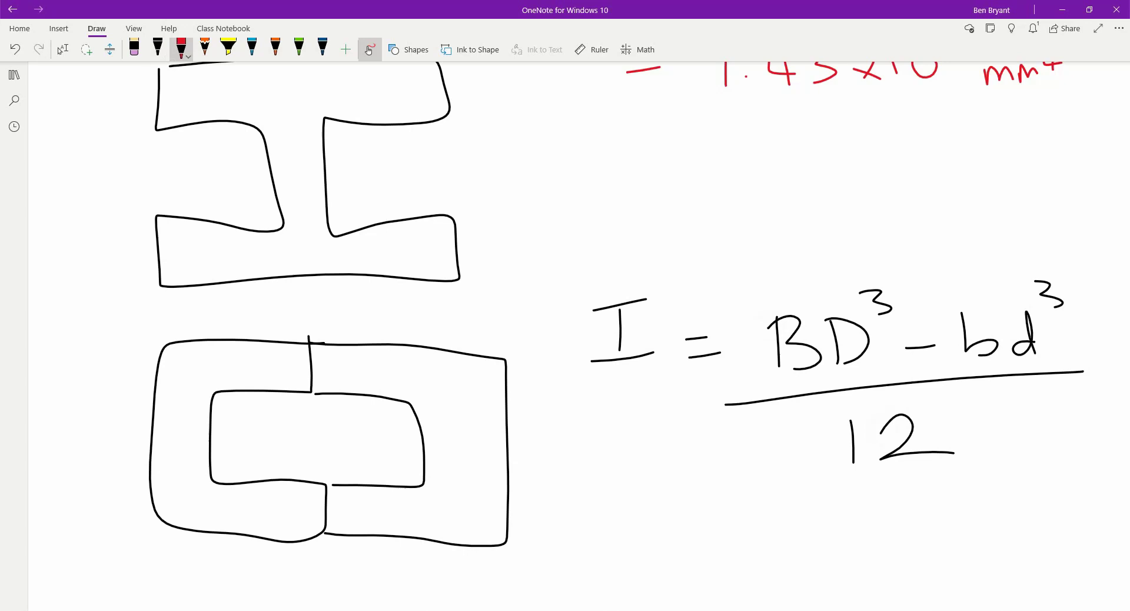
drag(179, 315, 175, 329)
drag(507, 328, 504, 342)
mouse_move(309, 313)
mouse_down()
mouse_move(321, 330)
mouse_move(349, 325)
mouse_move(333, 339)
mouse_up()
drag(104, 347, 123, 346)
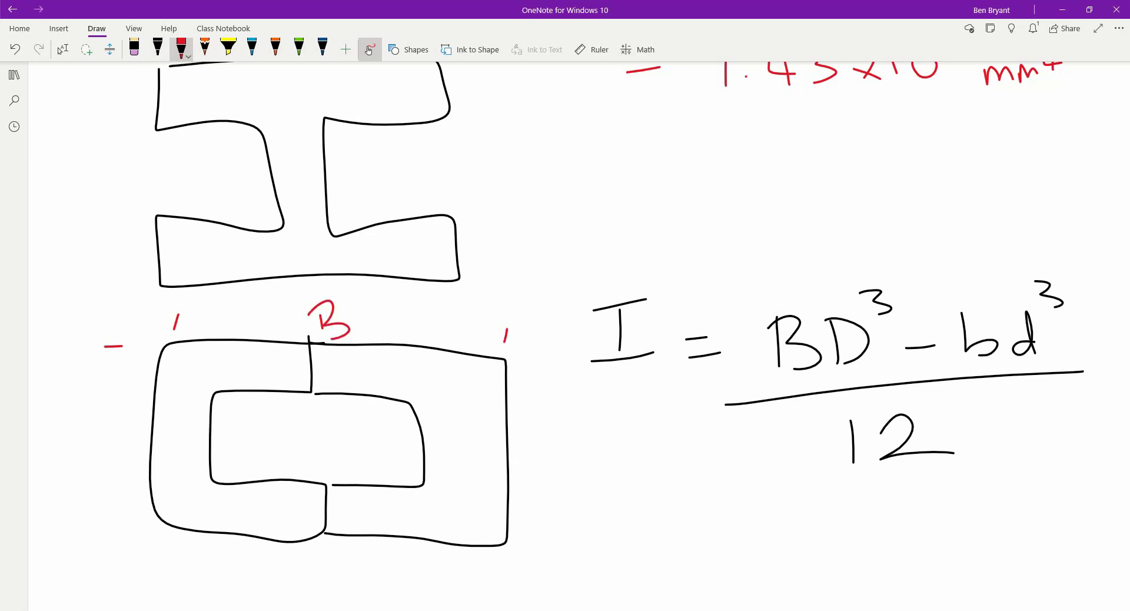
drag(77, 531, 127, 524)
drag(77, 436, 97, 468)
drag(220, 407, 380, 408)
drag(283, 414, 300, 433)
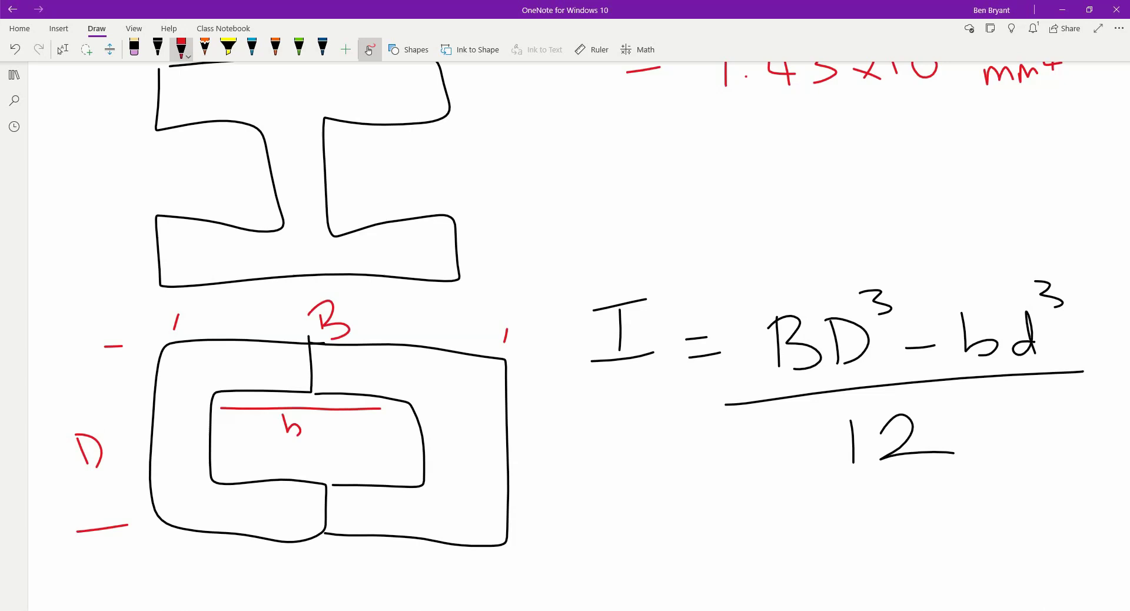
mouse_move(397, 410)
mouse_down()
mouse_move(399, 473)
mouse_move(420, 453)
mouse_up()
Begin the substitution below the formula with a black 50.
click(61, 49)
scroll(530, 294, down, 3)
scroll(530, 294, right, 3)
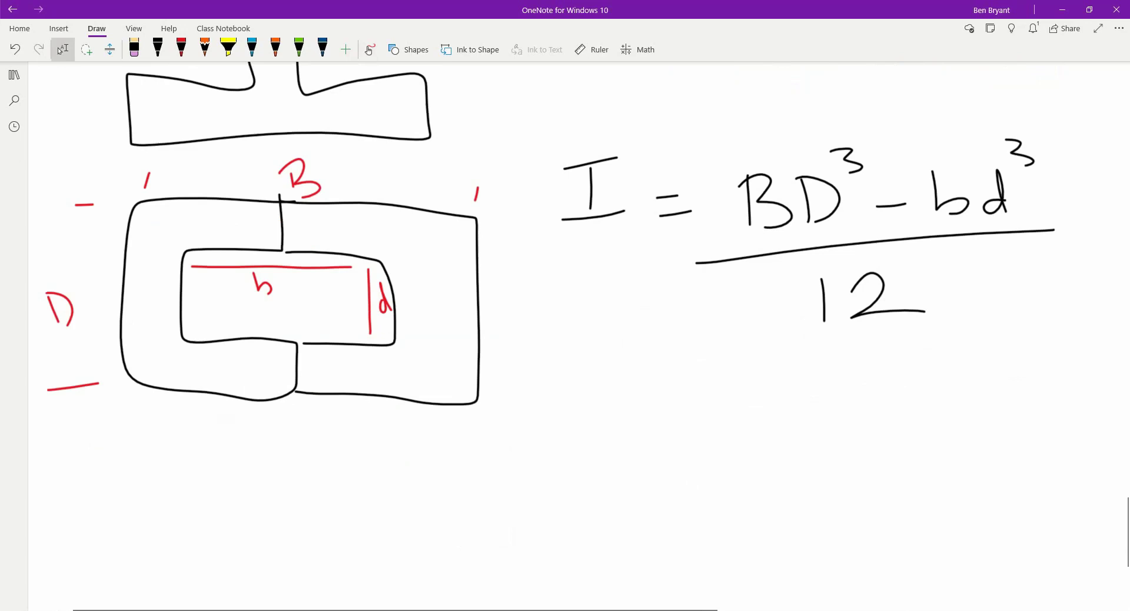
scroll(529, 295, left, 3)
scroll(529, 294, down, 1)
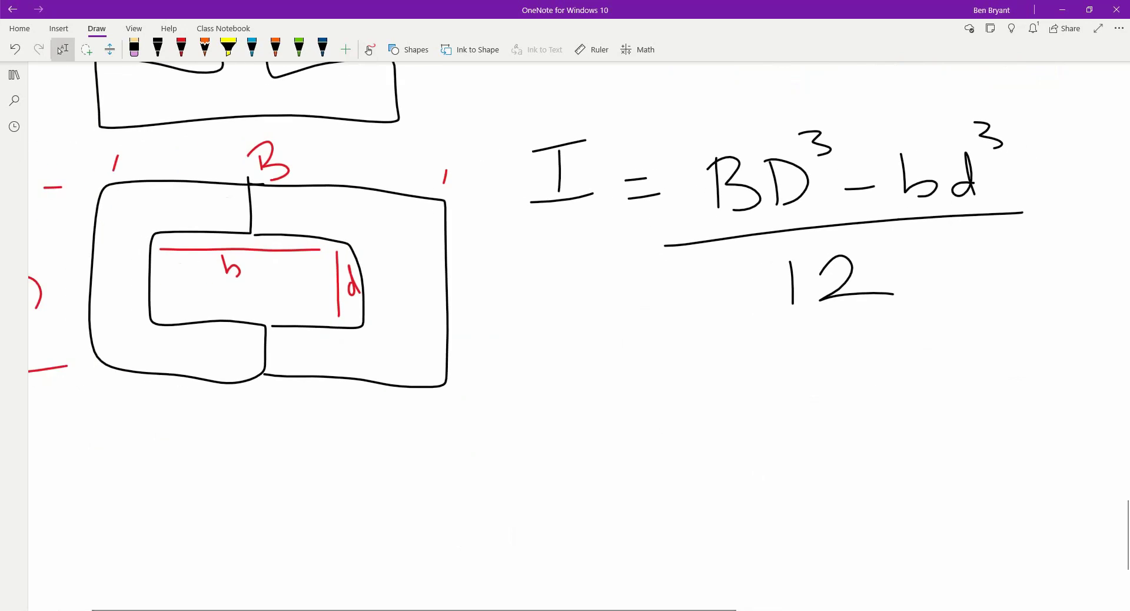
click(158, 49)
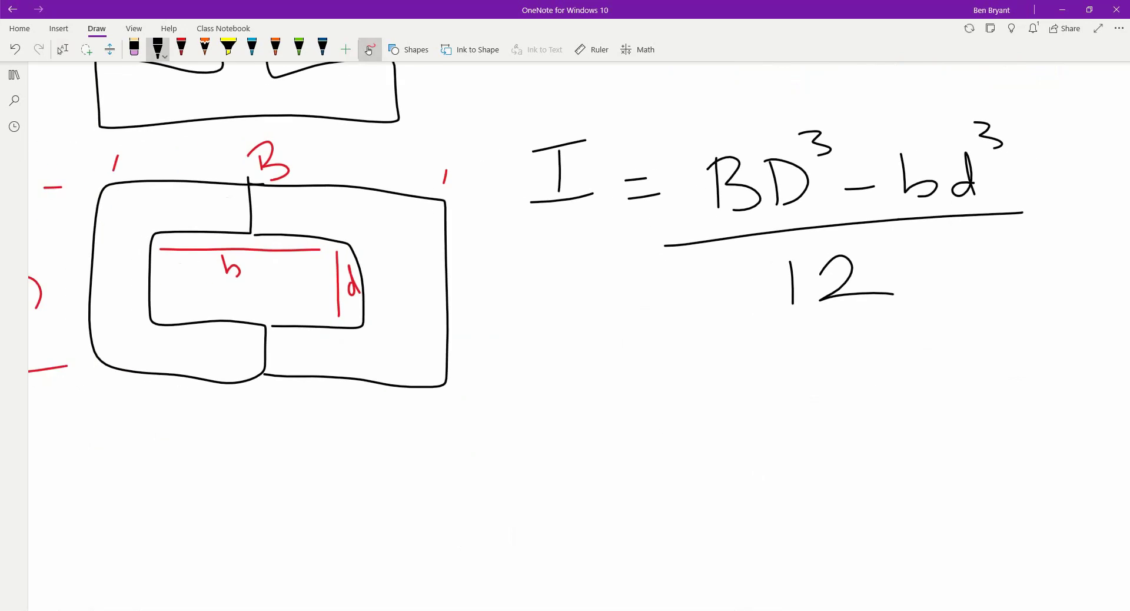
drag(531, 427, 563, 417)
drag(535, 428, 544, 463)
mouse_move(591, 435)
mouse_down()
mouse_move(593, 463)
mouse_move(591, 435)
mouse_move(641, 455)
mouse_up()
Complete the bracketed term (50 × 70³) followed by a minus sign.
mouse_move(642, 439)
mouse_down()
mouse_move(625, 456)
mouse_move(680, 425)
mouse_move(678, 454)
mouse_move(693, 442)
mouse_up()
mouse_move(724, 438)
mouse_down()
mouse_move(712, 454)
mouse_move(725, 437)
mouse_up()
mouse_move(708, 399)
mouse_down()
mouse_move(728, 402)
mouse_move(726, 420)
mouse_up()
drag(747, 379, 740, 468)
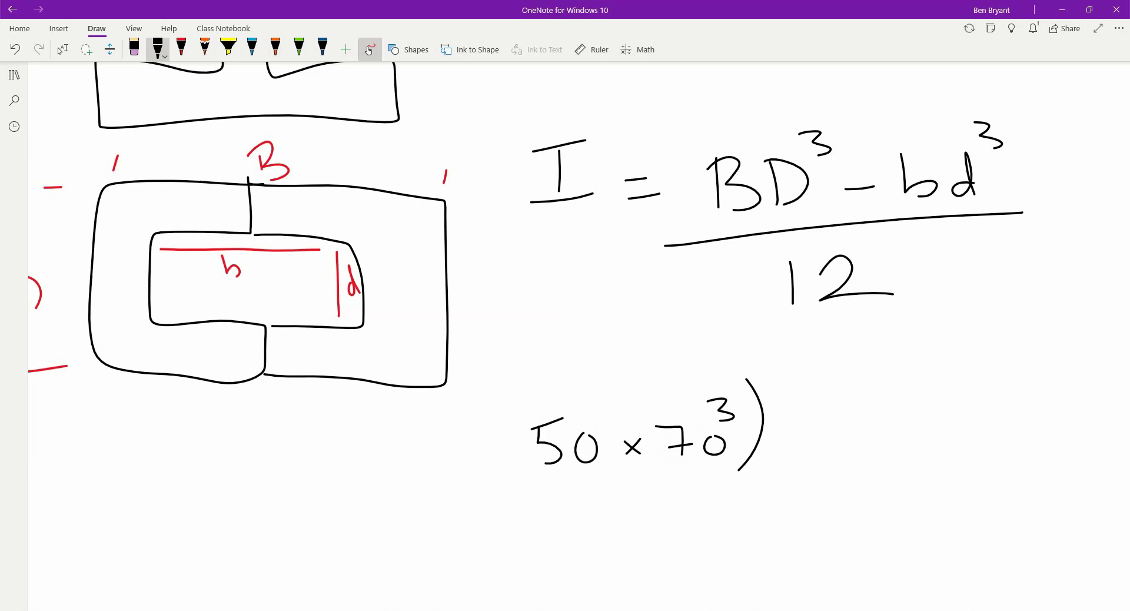
mouse_move(553, 396)
mouse_down()
mouse_move(523, 417)
mouse_move(535, 500)
mouse_up()
drag(797, 432, 834, 430)
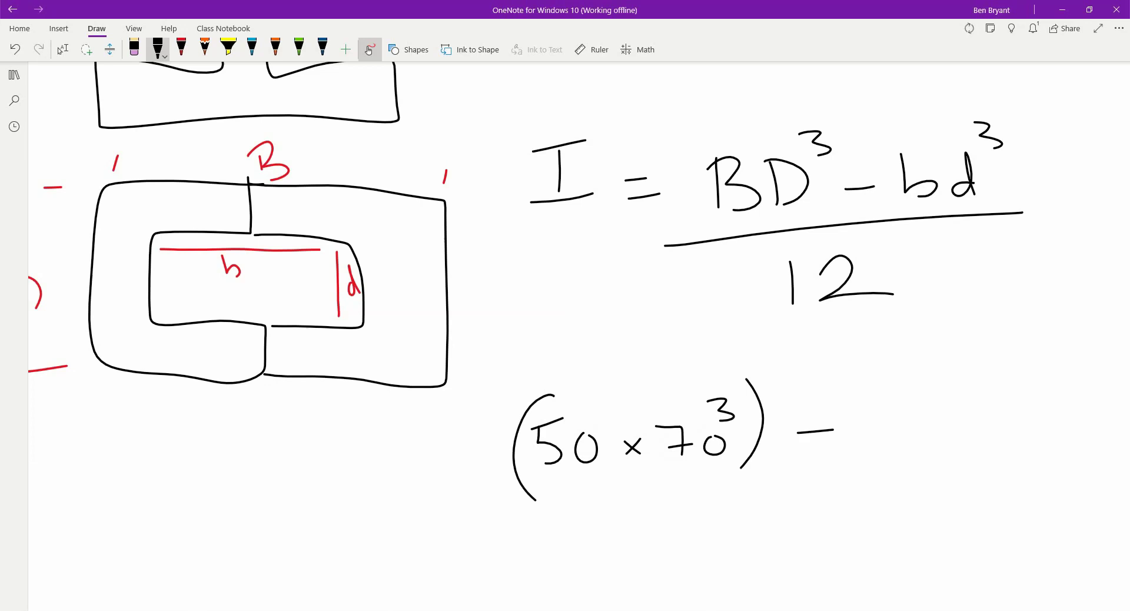
Scroll back up to review the I-beam, then return to the working.
click(62, 49)
scroll(59, 50, up, 15)
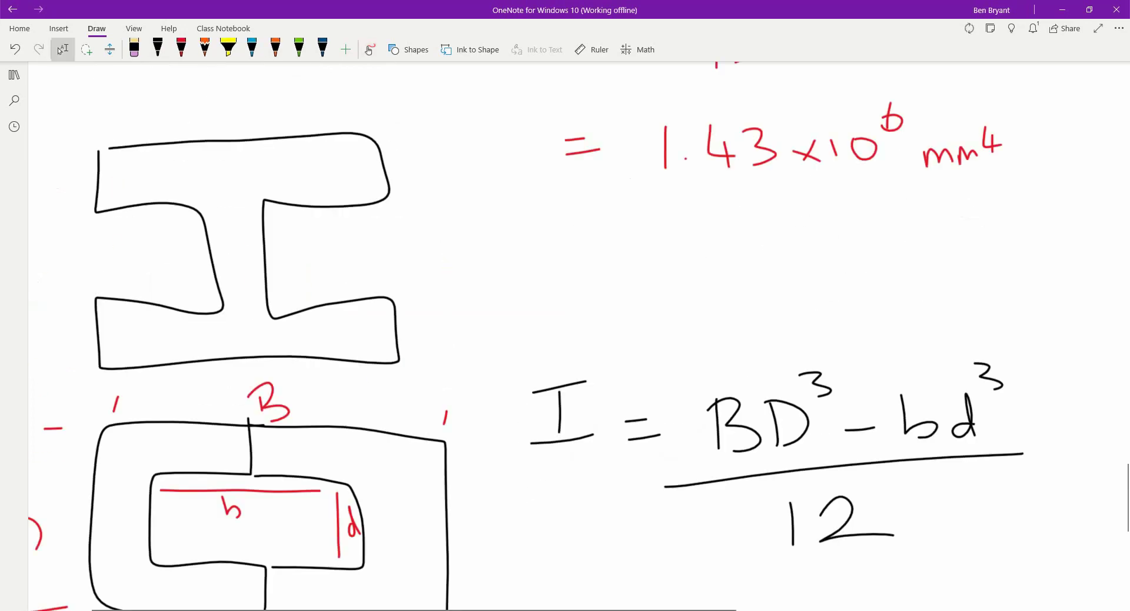
scroll(59, 50, up, 5)
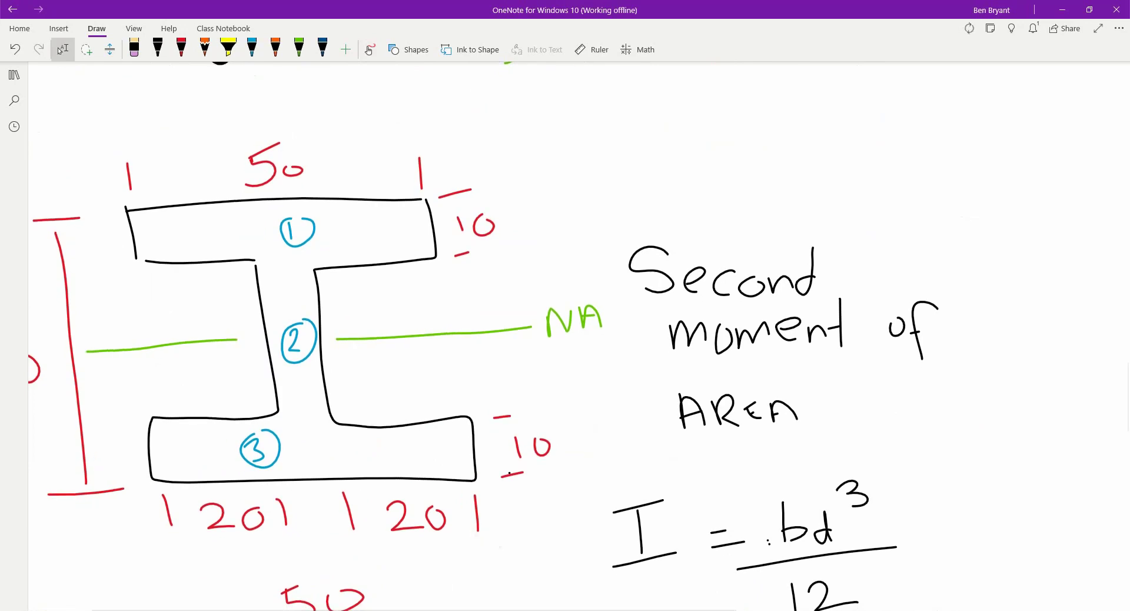
scroll(60, 50, down, 2)
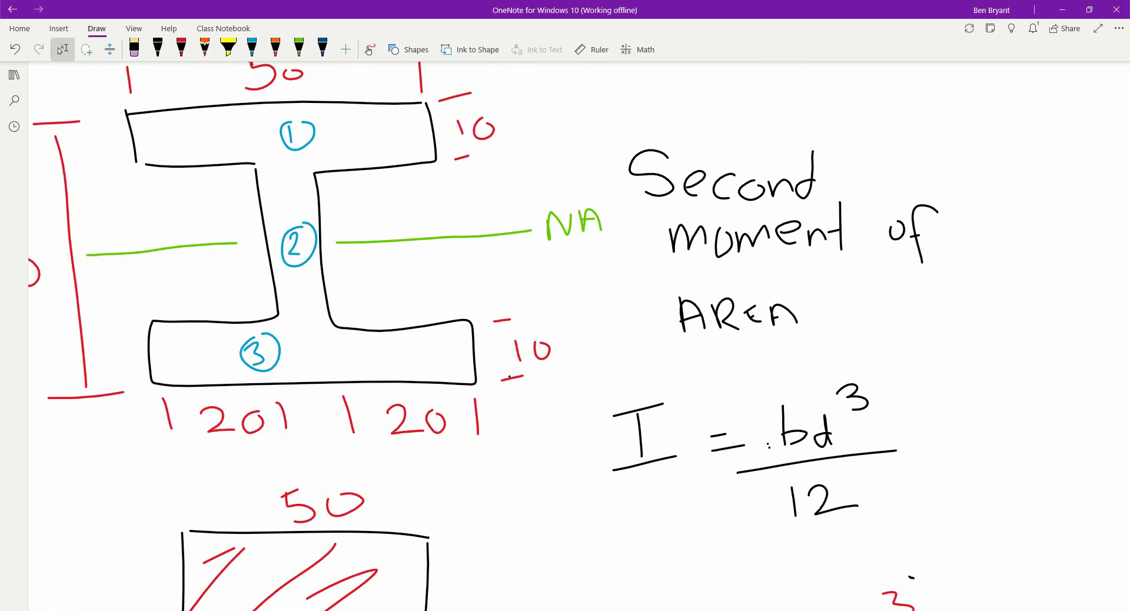
scroll(59, 50, down, 20)
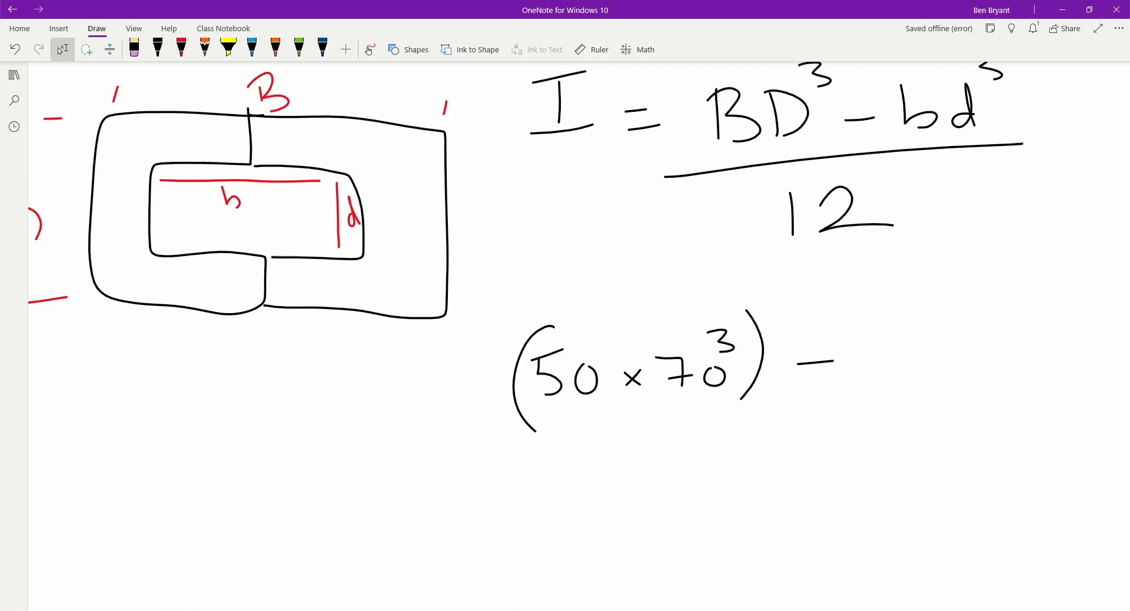
click(181, 47)
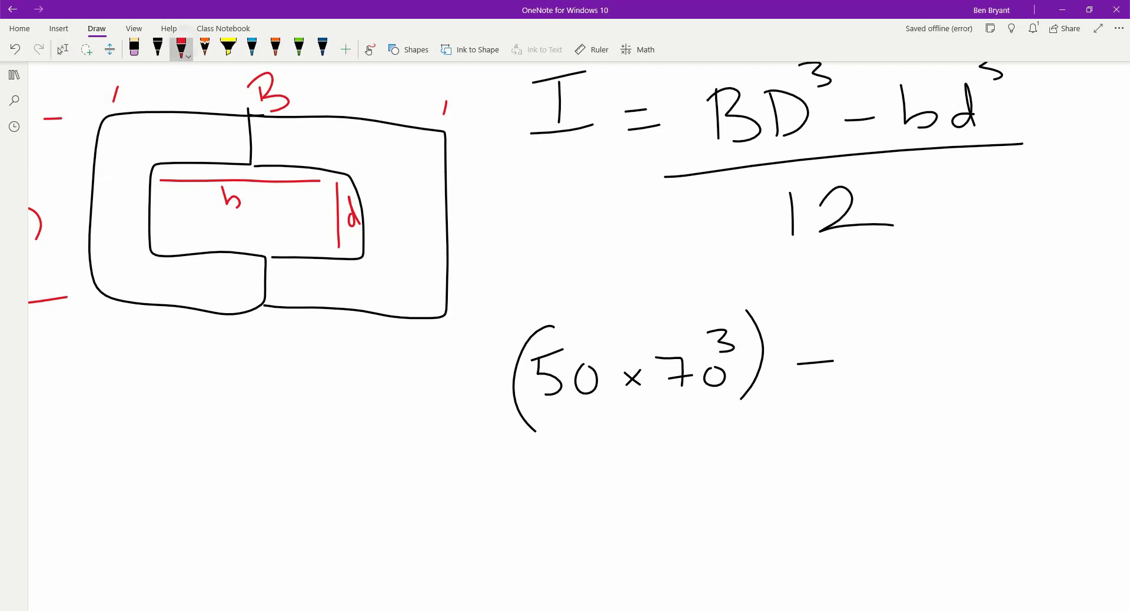
scroll(565, 335, up, 3)
Write the red bracketed term (40 × 70³) after the minus sign.
scroll(565, 336, down, 4)
scroll(565, 335, right, 3)
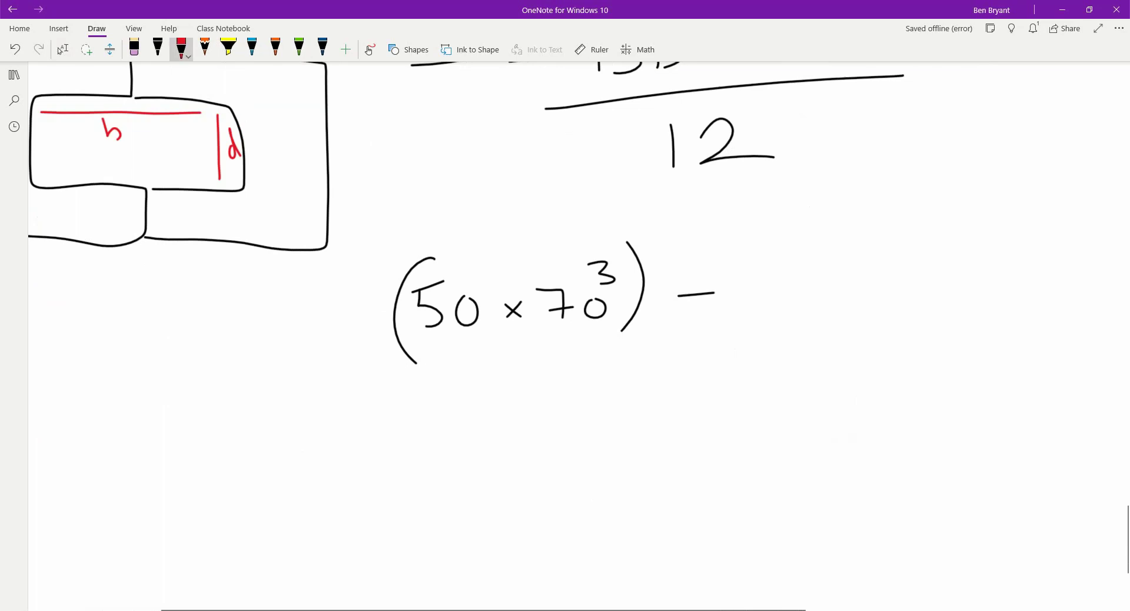
mouse_move(758, 244)
mouse_down()
mouse_move(731, 311)
mouse_move(742, 340)
mouse_up()
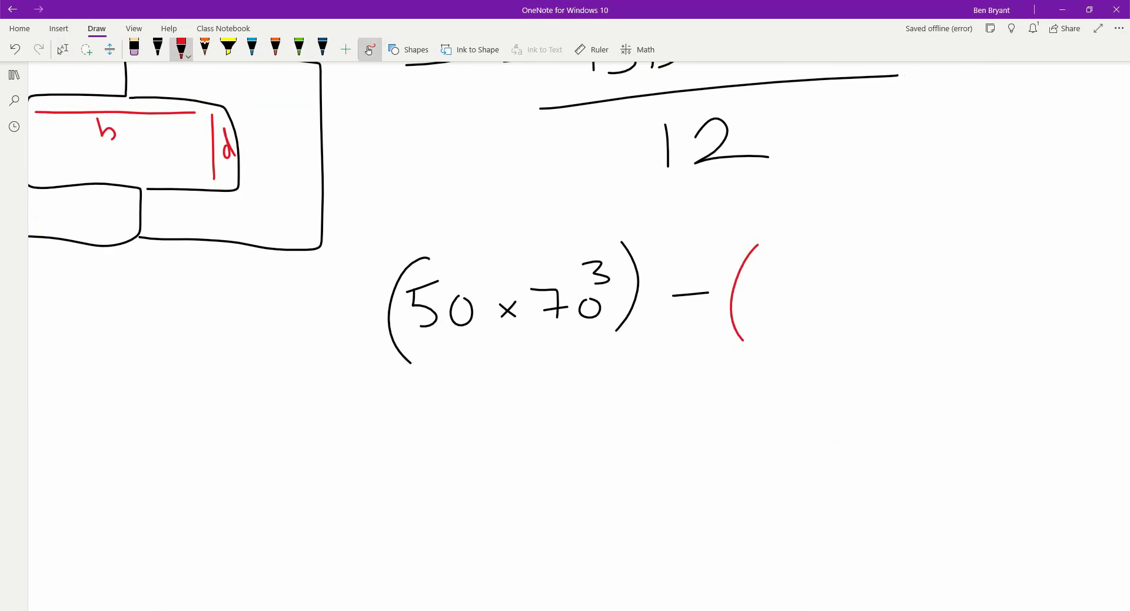
mouse_move(761, 269)
mouse_down()
mouse_move(771, 326)
mouse_move(785, 317)
mouse_move(796, 330)
mouse_move(815, 310)
mouse_move(799, 331)
mouse_up()
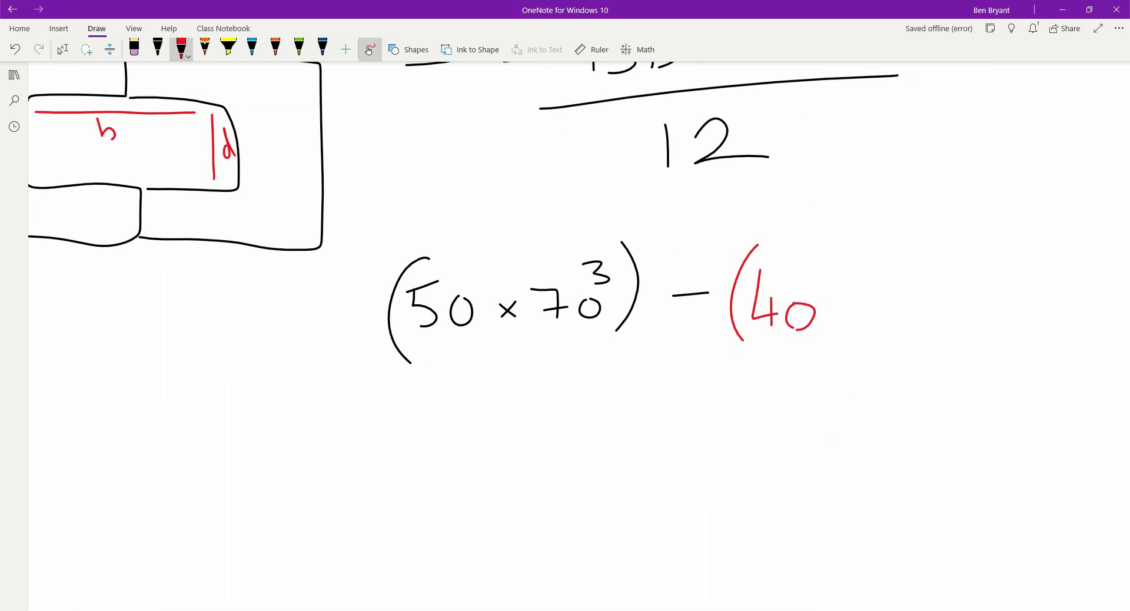
drag(836, 306, 849, 317)
drag(850, 303, 841, 317)
mouse_move(877, 282)
mouse_down()
mouse_move(895, 313)
mouse_move(912, 310)
mouse_move(938, 285)
mouse_up()
drag(962, 246, 953, 331)
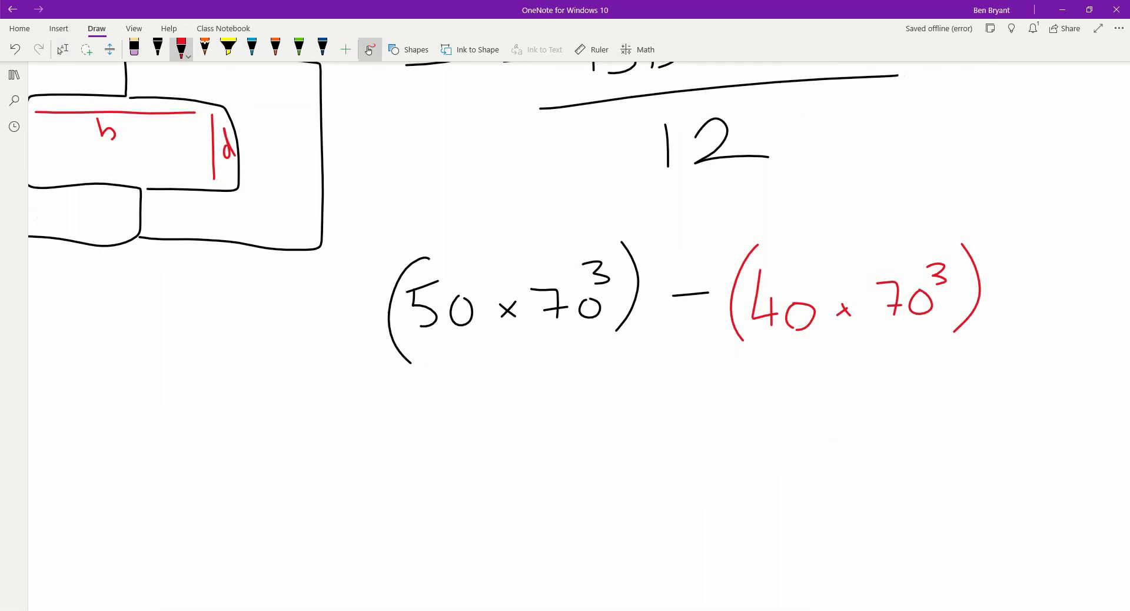
Draw a red fraction line under the expression and write 12 beneath it in blue.
mouse_move(365, 396)
mouse_down()
mouse_move(485, 380)
mouse_move(991, 359)
mouse_up()
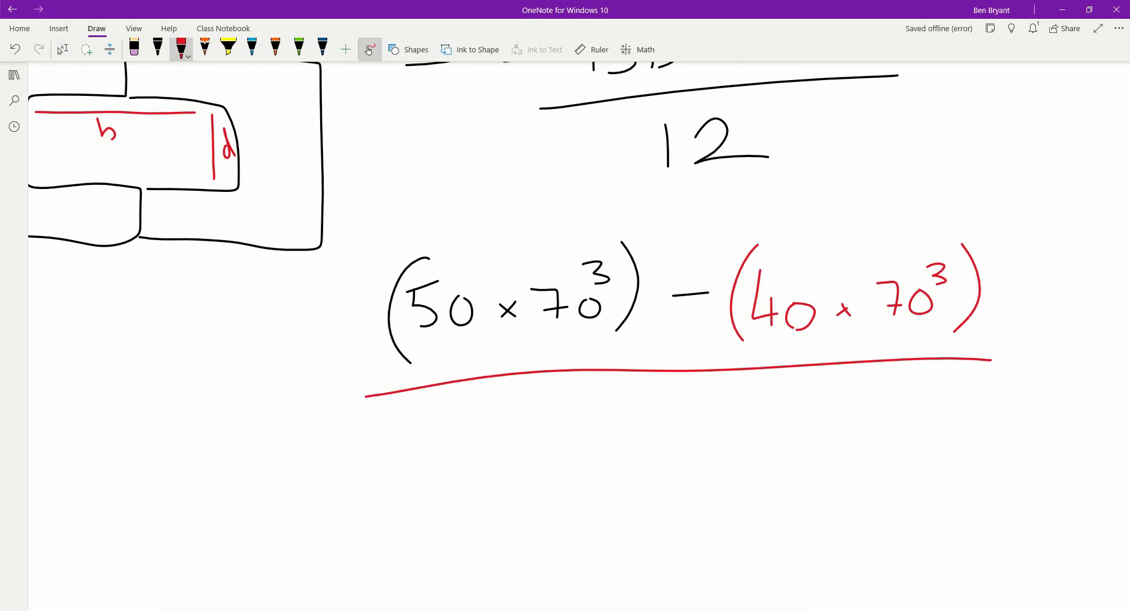
click(223, 28)
click(96, 28)
click(251, 47)
mouse_move(630, 406)
mouse_down()
mouse_move(636, 437)
mouse_move(664, 417)
mouse_move(687, 439)
mouse_up()
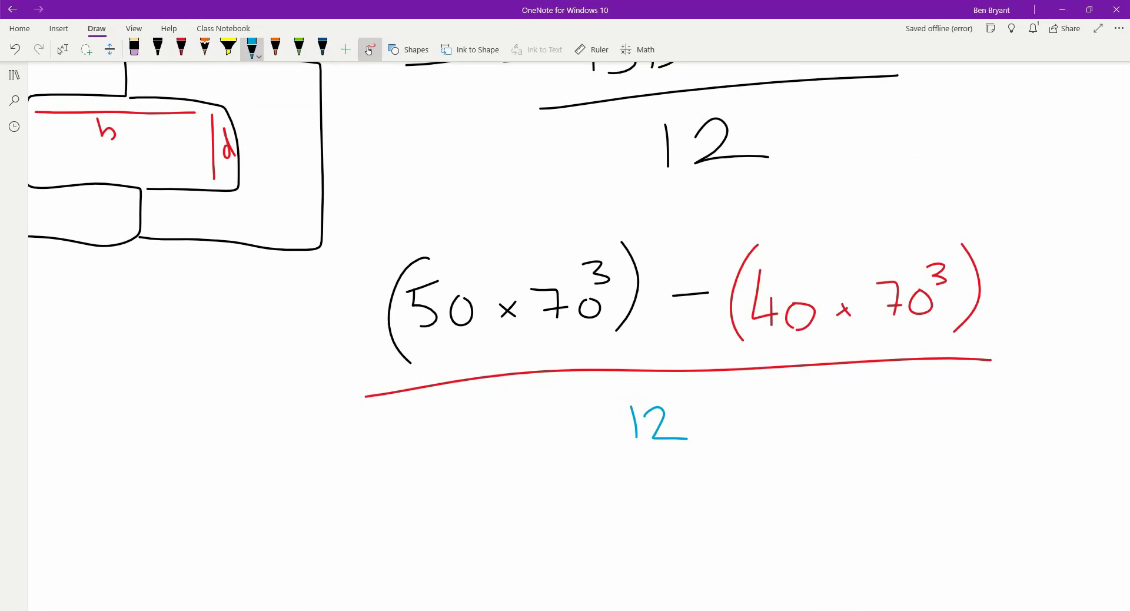
click(61, 49)
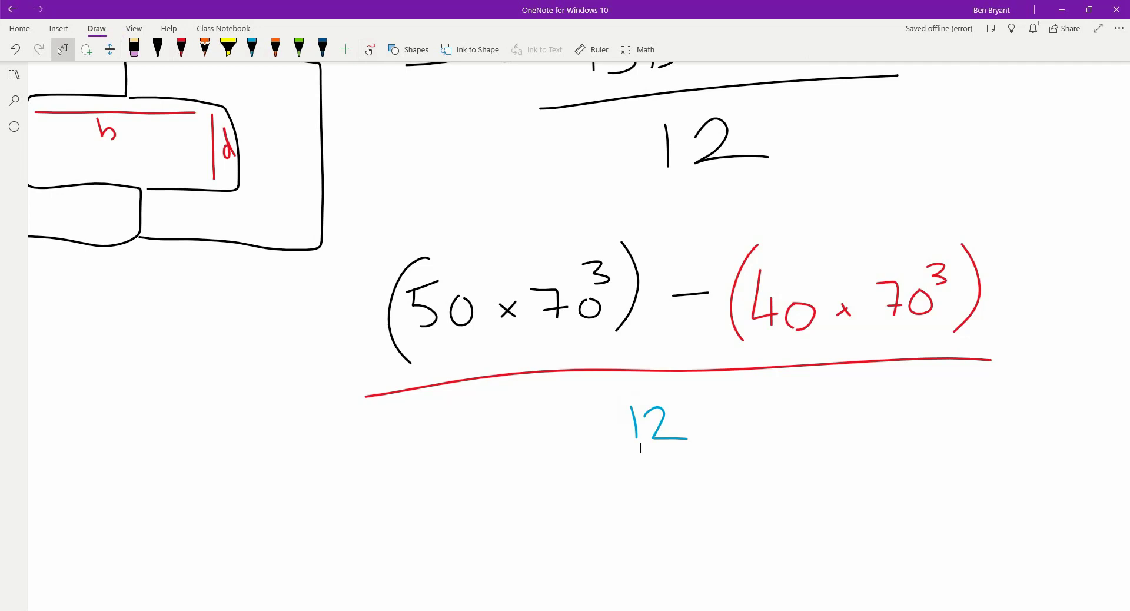
click(181, 47)
Erase the 7 from the red 70³ with the eraser.
scroll(579, 335, down, 1)
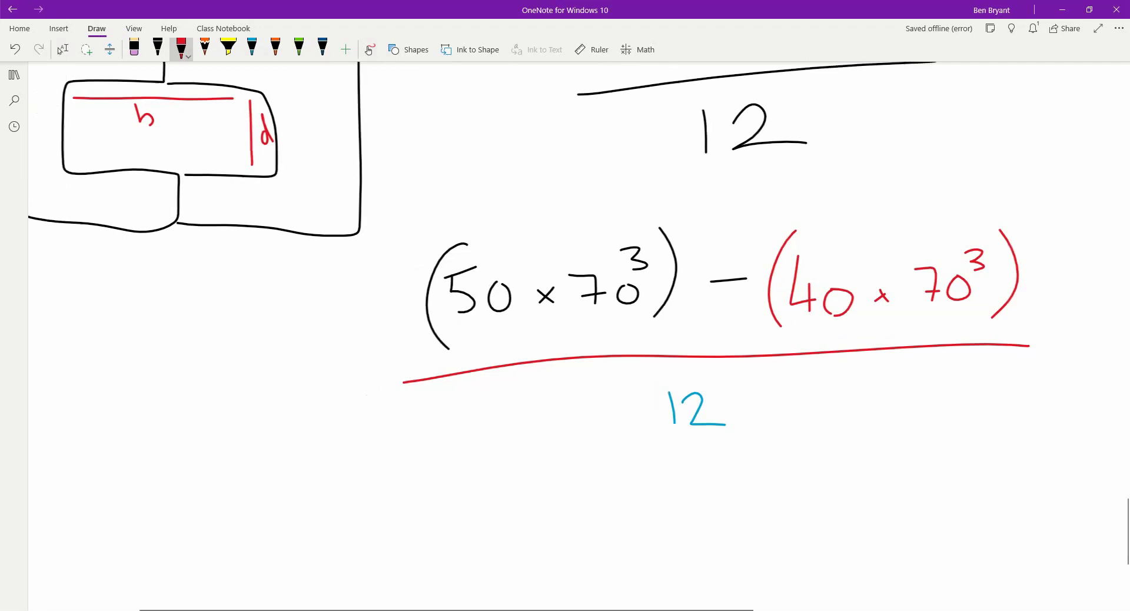
scroll(579, 336, right, 3)
click(62, 50)
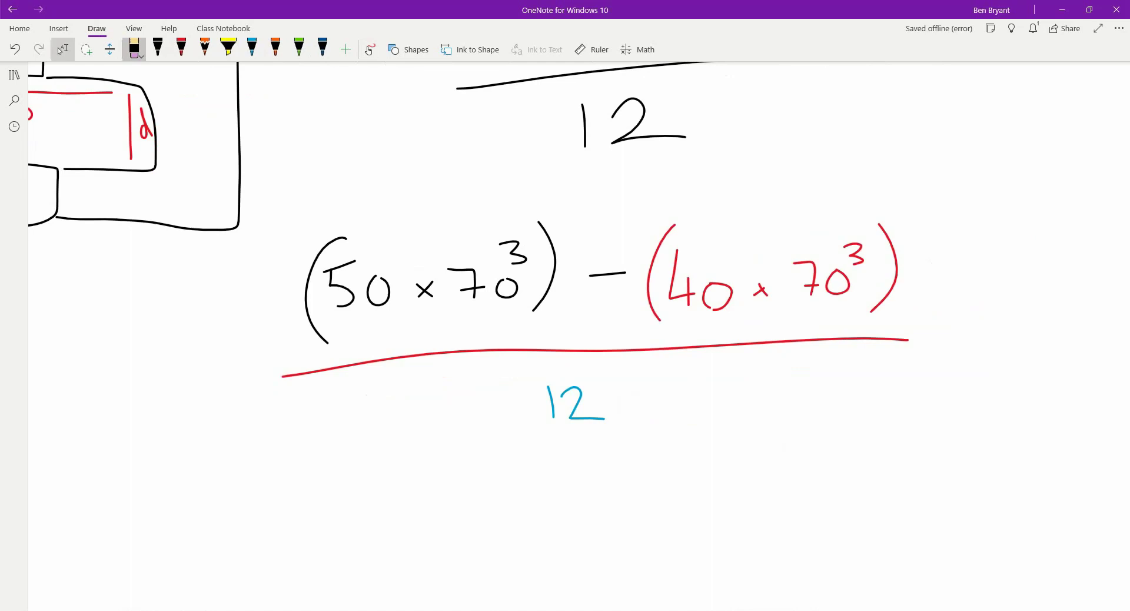
click(134, 48)
scroll(579, 336, up, 4)
scroll(579, 336, down, 2)
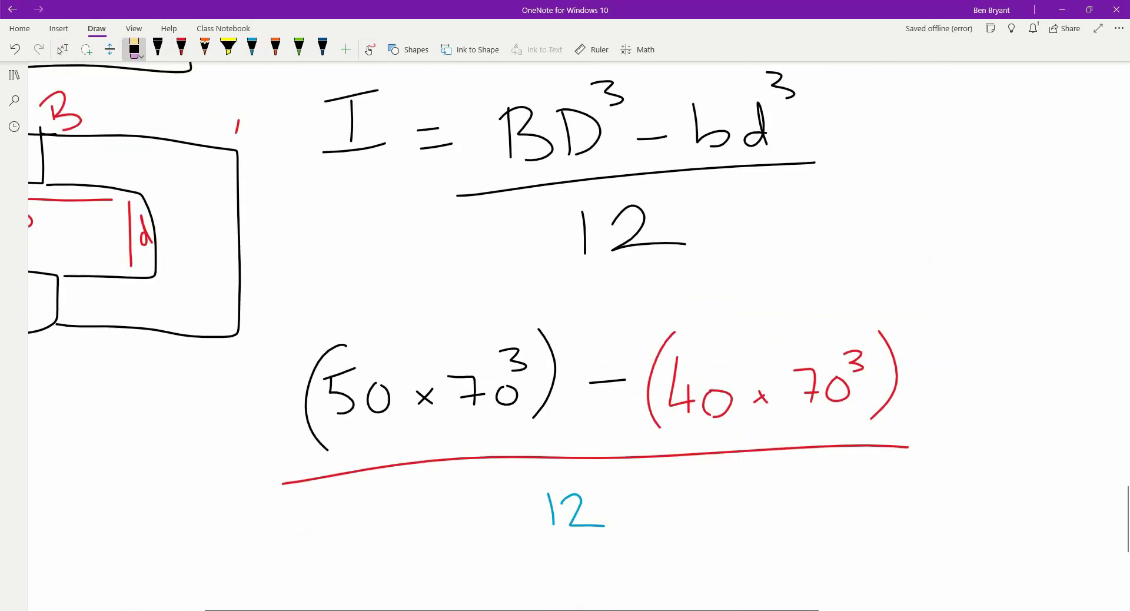
click(62, 49)
click(799, 396)
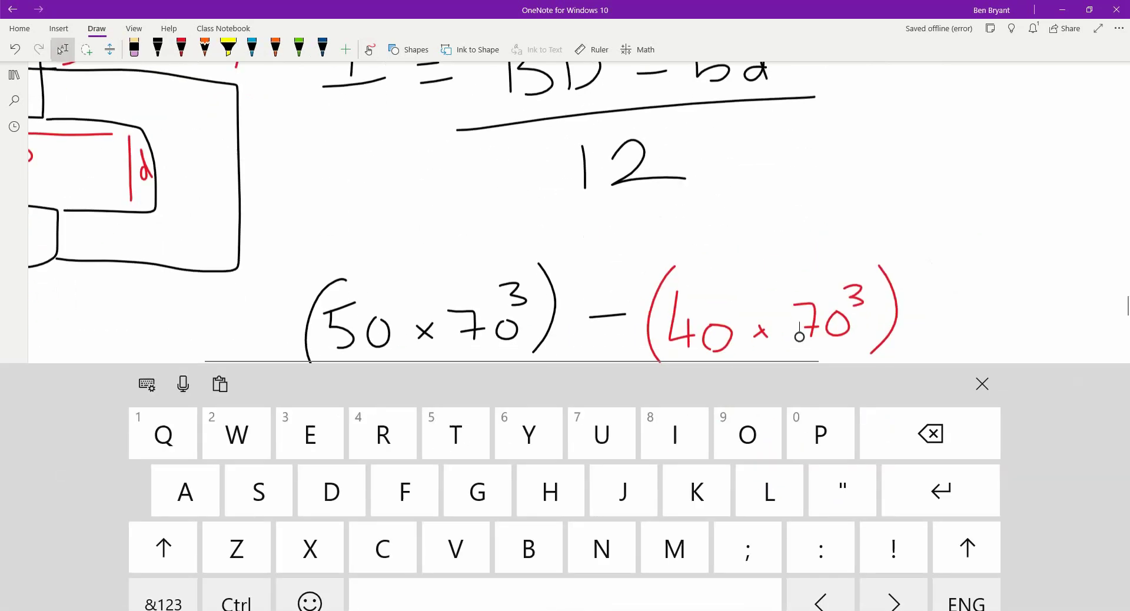
click(369, 50)
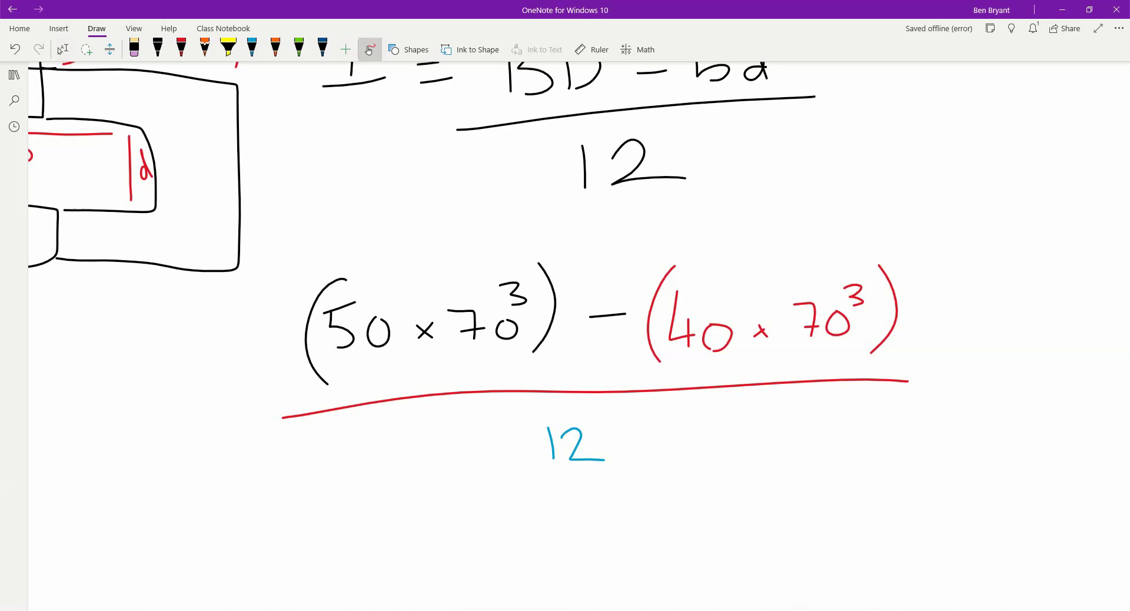
mouse_move(815, 302)
mouse_down()
mouse_move(803, 327)
mouse_move(819, 327)
mouse_up()
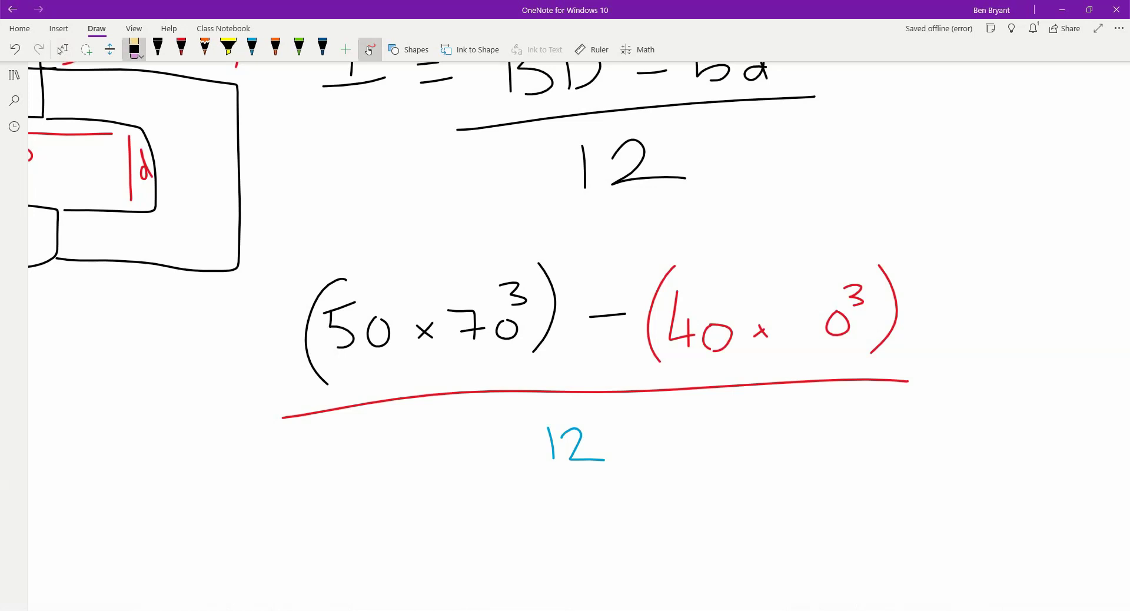
Write a red 5 in its place so the term reads (40 × 50³).
click(181, 47)
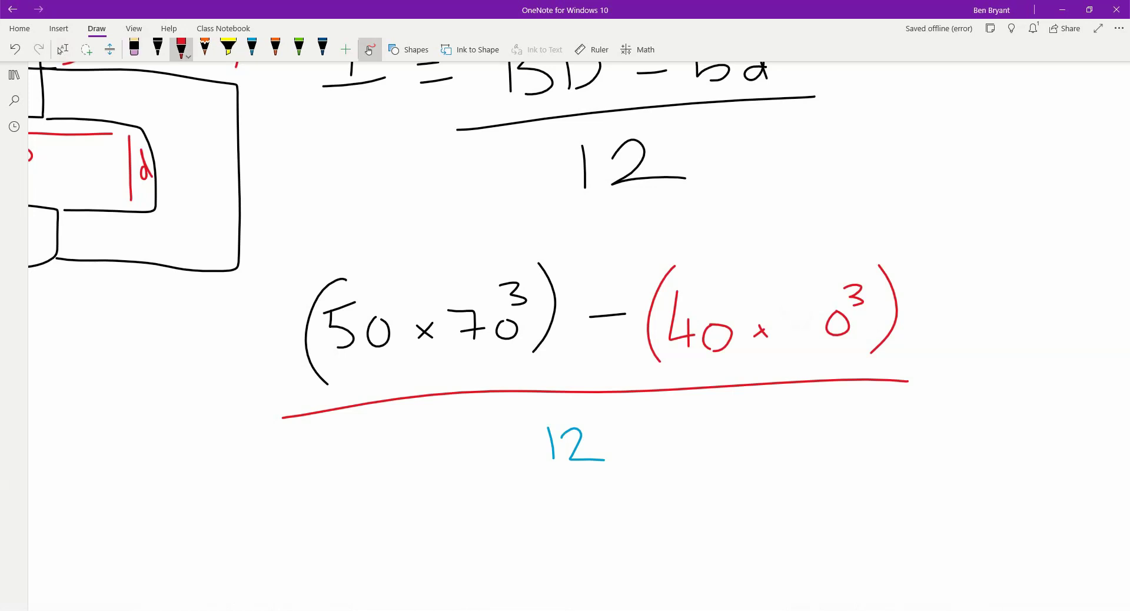
click(181, 47)
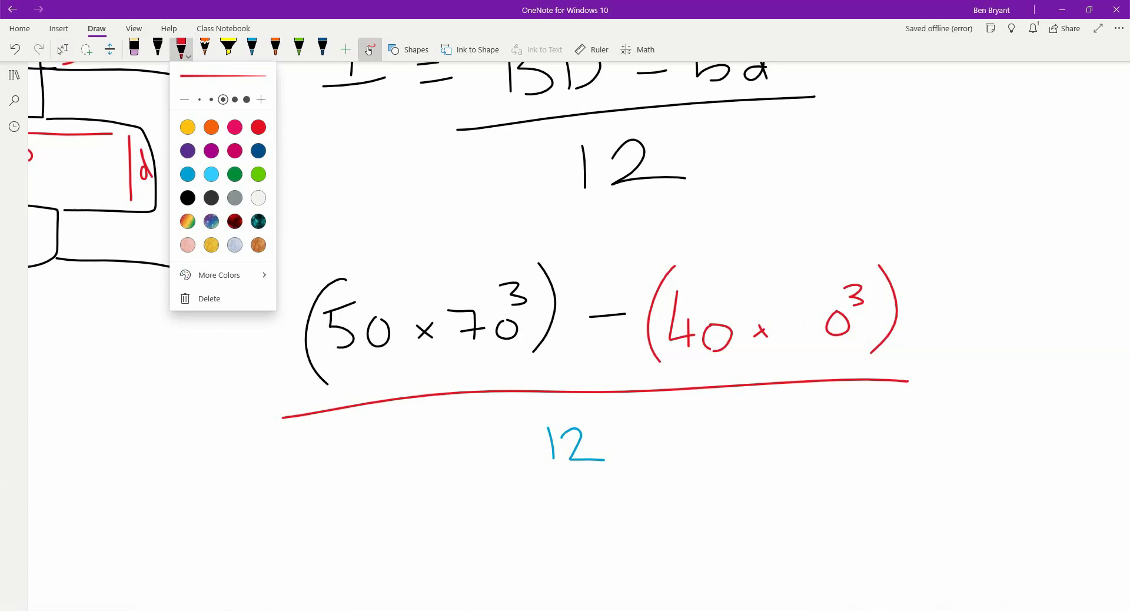
key(Escape)
mouse_move(782, 311)
mouse_down()
mouse_move(810, 302)
mouse_move(792, 324)
mouse_move(796, 344)
mouse_up()
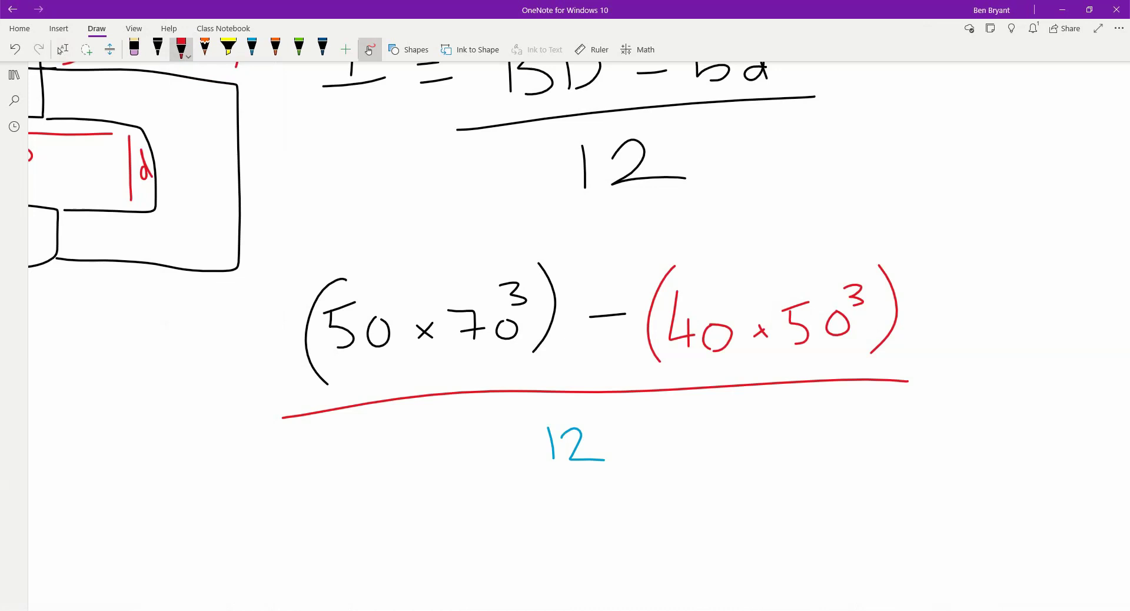
Handwrite = 1.0125 × 10⁶ mm⁴ in red beneath the blue 12, then return to Type/Select.
mouse_move(451, 537)
mouse_down()
mouse_move(479, 534)
mouse_move(487, 550)
mouse_up()
drag(533, 515, 537, 557)
click(558, 554)
drag(601, 522, 686, 549)
mouse_move(702, 519)
mouse_down()
mouse_move(734, 512)
mouse_move(712, 549)
mouse_move(789, 553)
mouse_up()
mouse_move(788, 538)
mouse_down()
mouse_move(813, 549)
mouse_move(856, 533)
mouse_up()
mouse_move(865, 487)
mouse_down()
mouse_move(877, 507)
mouse_move(856, 512)
mouse_move(875, 518)
mouse_move(891, 558)
mouse_move(955, 553)
mouse_up()
mouse_move(969, 506)
mouse_down()
mouse_move(989, 528)
mouse_move(976, 542)
mouse_up()
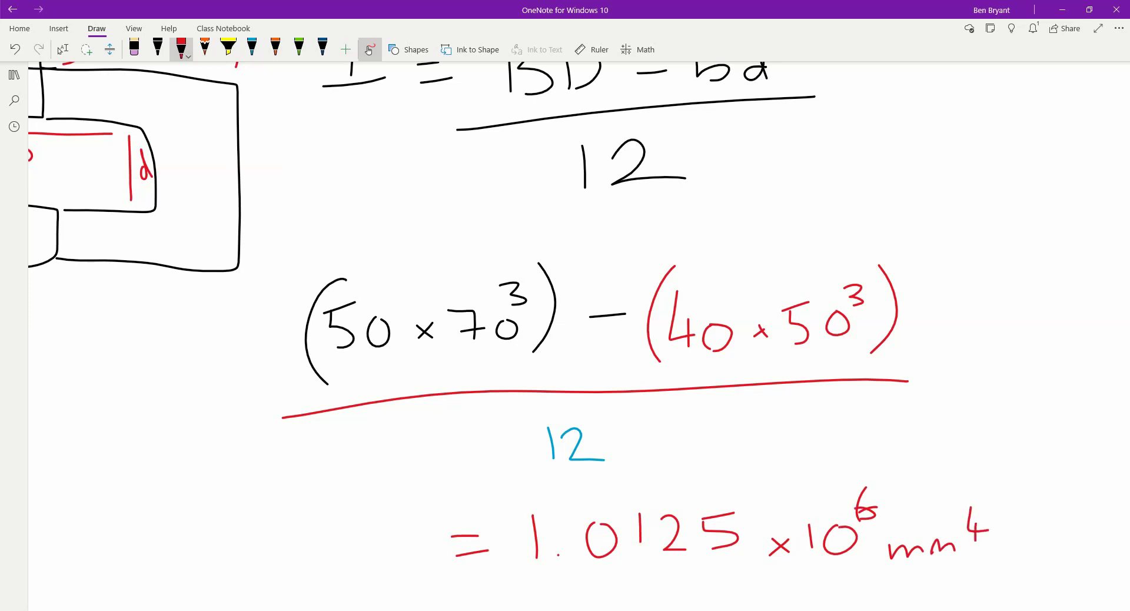
click(61, 50)
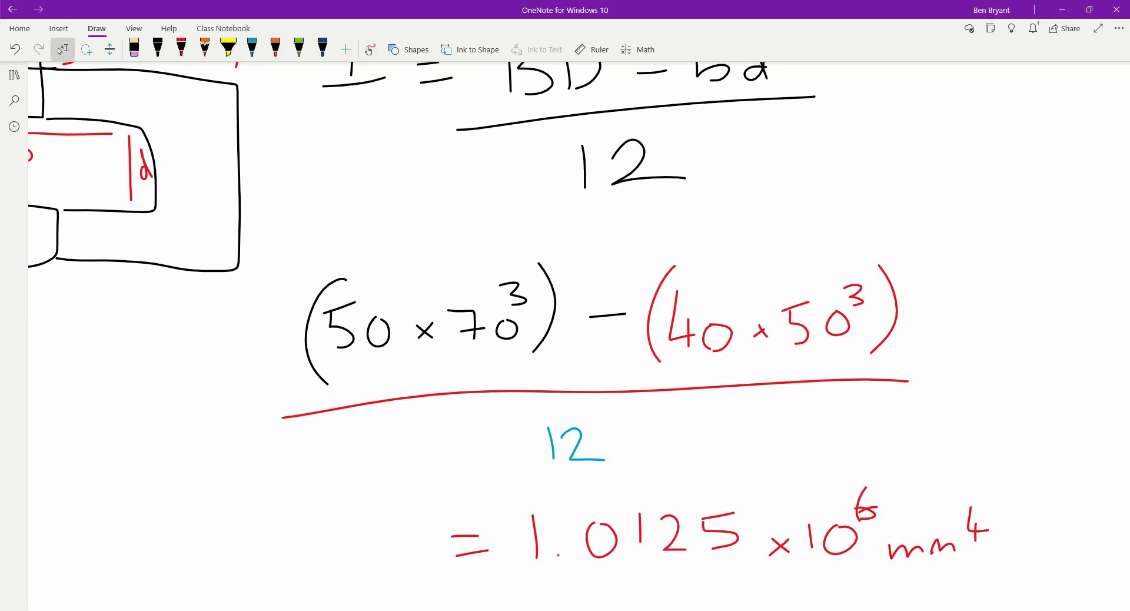
Draw a long black rectangular beam outline below the I-beam result.
ctrl+scroll(60, 51, down, 3)
ctrl+scroll(60, 51, down, 1)
ctrl+scroll(59, 50, up, 4)
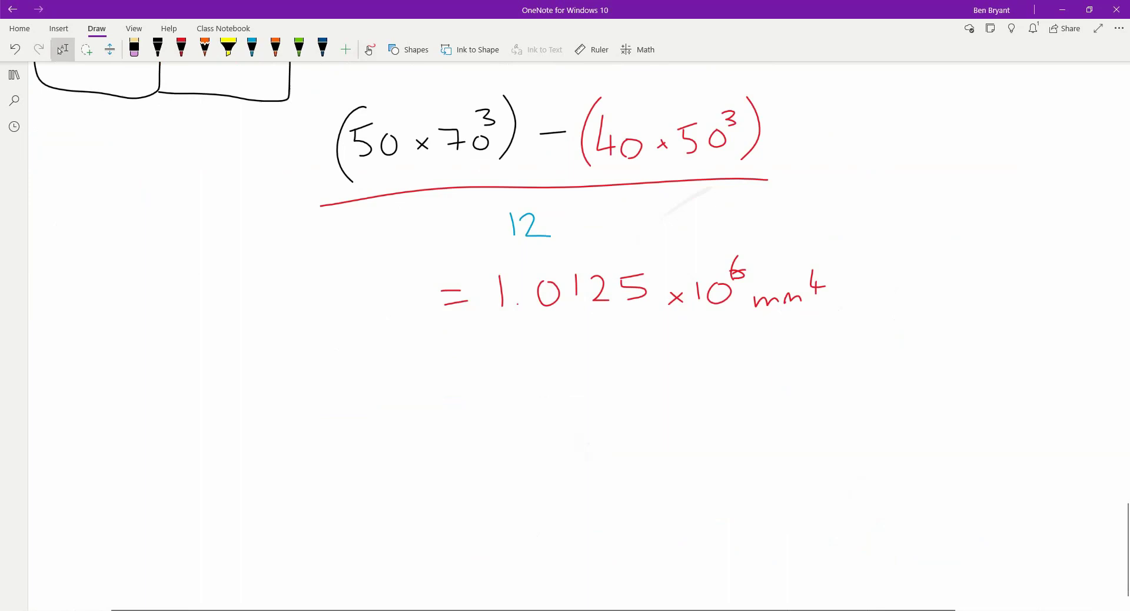
scroll(59, 51, down, 2)
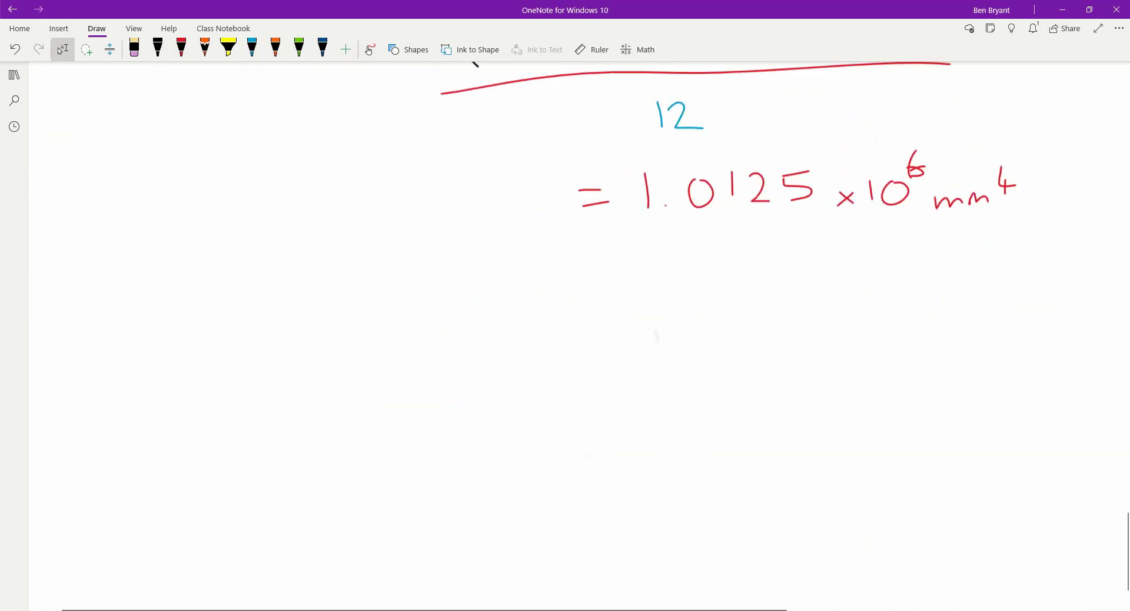
scroll(59, 51, right, 1)
click(157, 47)
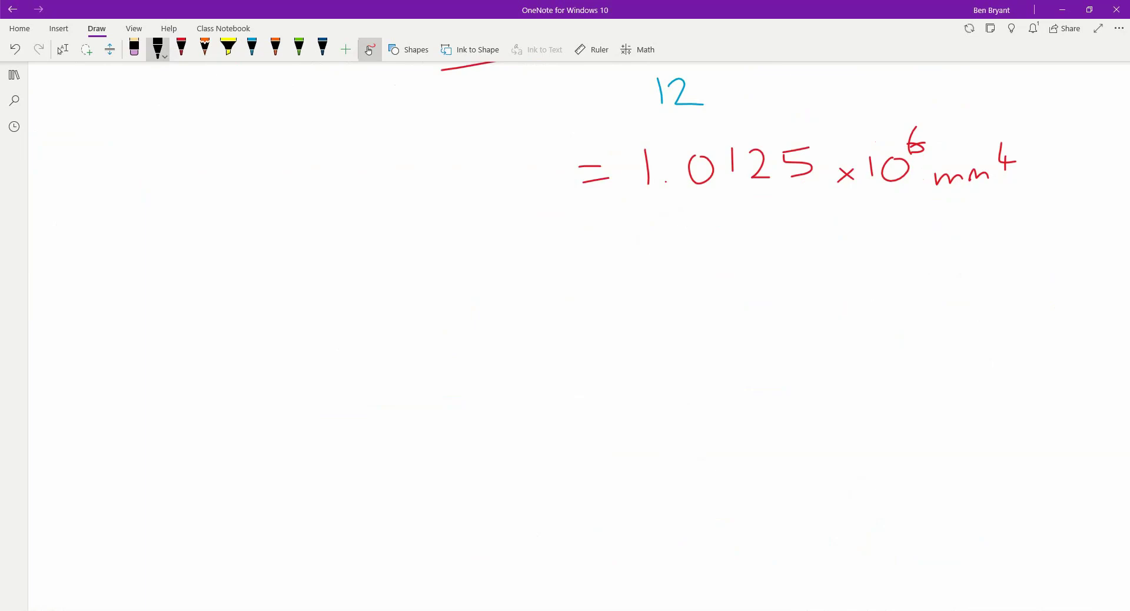
mouse_move(146, 352)
mouse_down()
mouse_move(146, 403)
mouse_move(487, 348)
mouse_up()
drag(153, 406, 511, 394)
mouse_move(480, 349)
mouse_down()
mouse_move(511, 370)
mouse_move(512, 397)
mouse_up()
Label the beam 100 wide and 150 deep, with a 4m span arrow beneath.
mouse_move(263, 306)
mouse_down()
mouse_move(265, 329)
mouse_move(289, 308)
mouse_move(327, 323)
mouse_move(321, 308)
mouse_up()
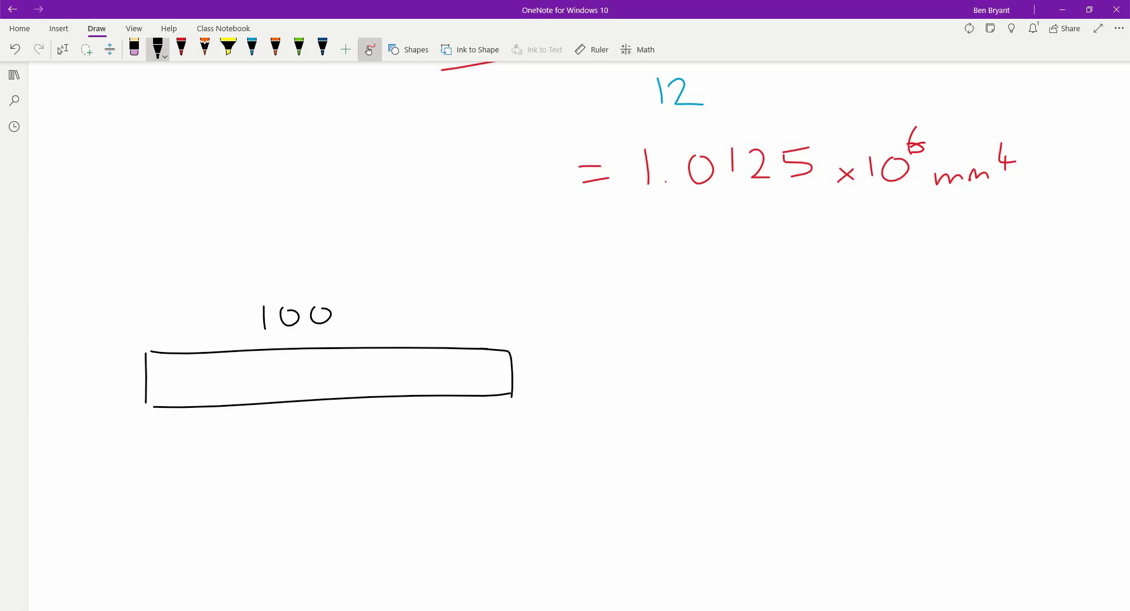
drag(531, 358, 560, 349)
mouse_move(531, 390)
mouse_down()
mouse_move(570, 386)
mouse_move(597, 364)
mouse_move(612, 380)
mouse_move(647, 376)
mouse_move(641, 356)
mouse_up()
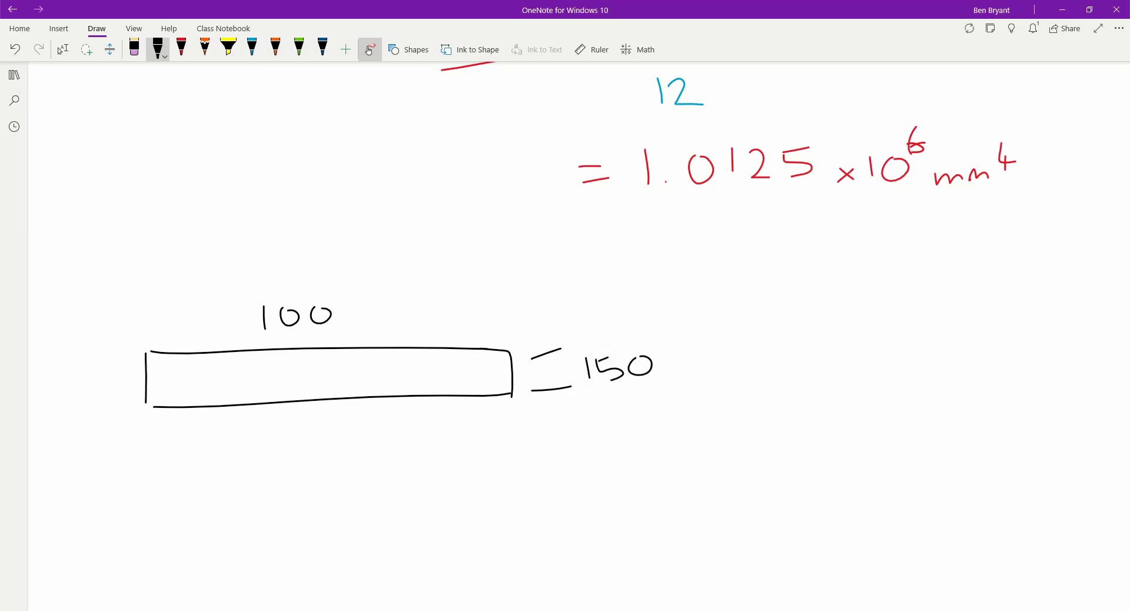
drag(310, 424, 323, 452)
mouse_move(336, 434)
mouse_down()
mouse_move(352, 453)
mouse_move(421, 430)
mouse_move(514, 424)
mouse_move(449, 414)
mouse_move(506, 422)
mouse_up()
mouse_move(470, 417)
mouse_down()
mouse_move(507, 424)
mouse_move(484, 440)
mouse_up()
drag(279, 438, 176, 438)
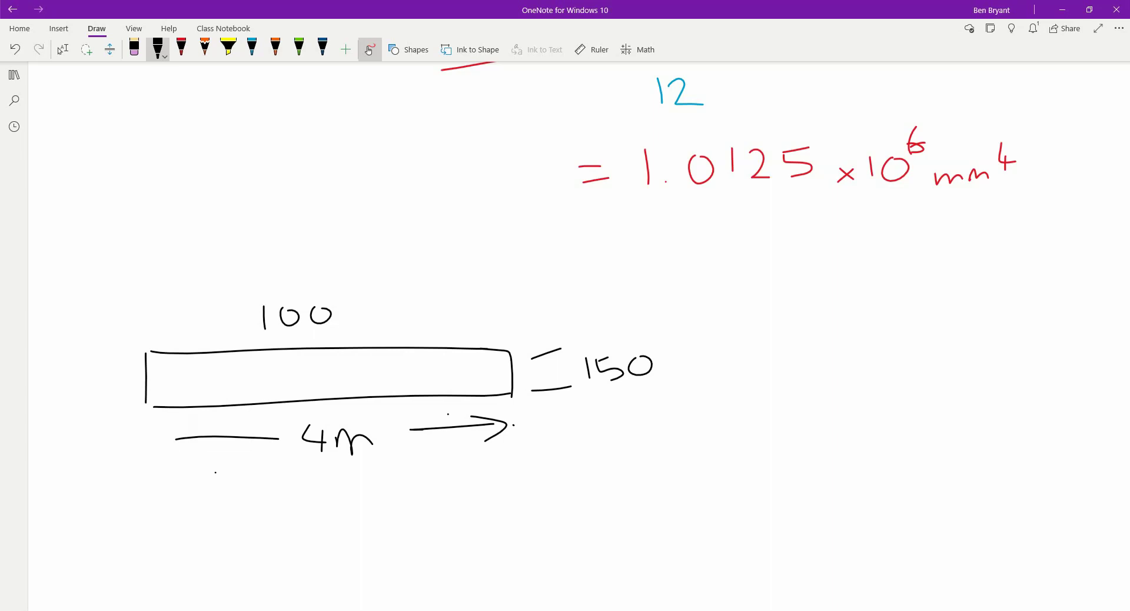
Turn on Draw with Touch and ink the formula I = BD³/12 in black.
scroll(332, 294, down, 3)
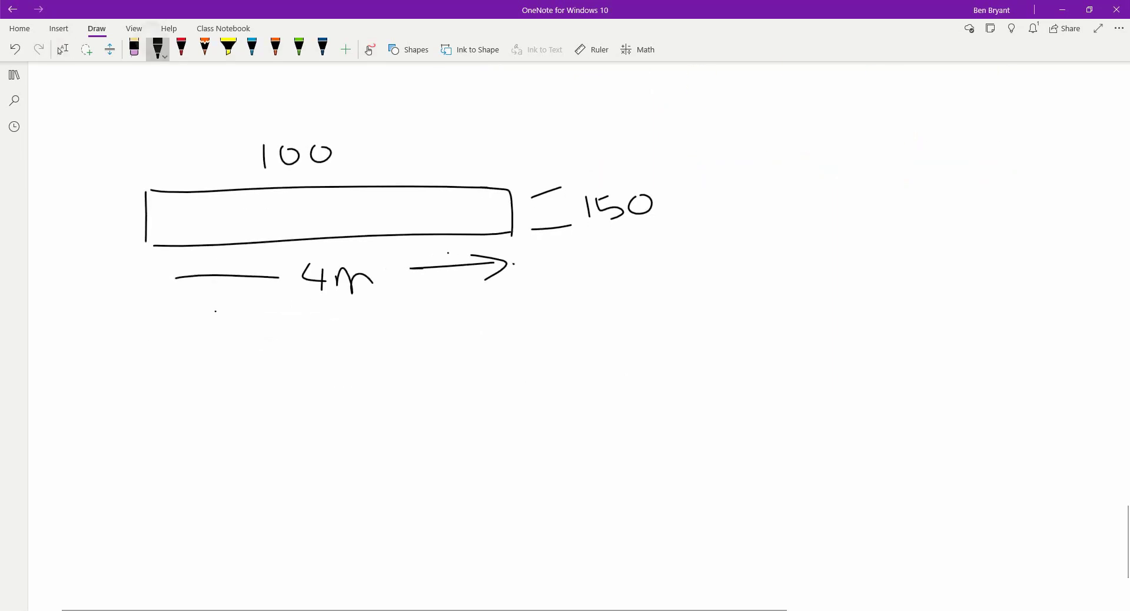
scroll(353, 236, left, 2)
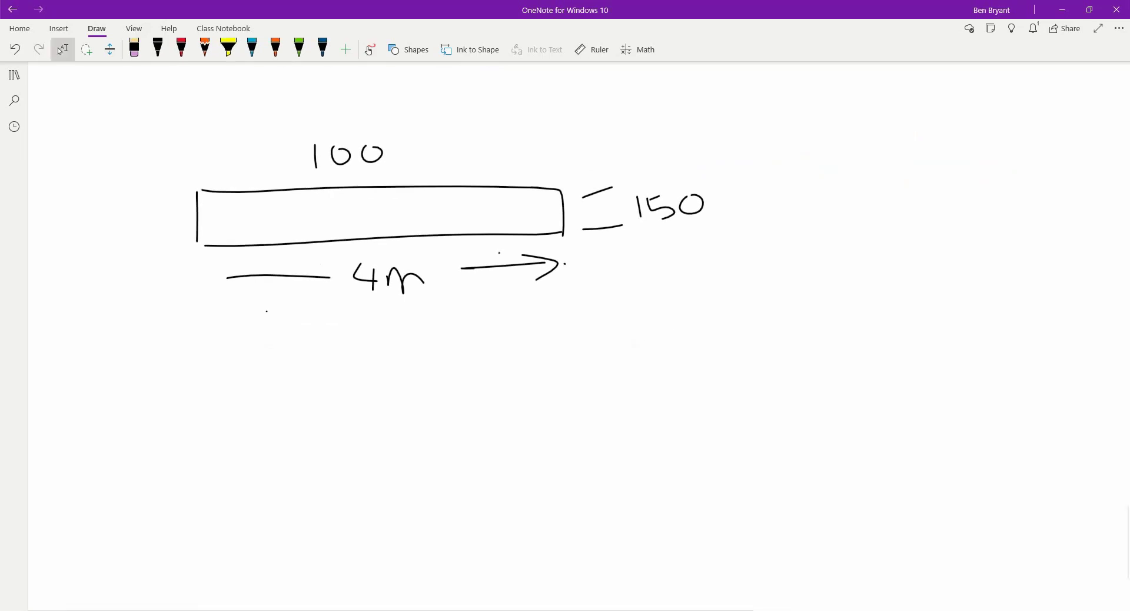
click(369, 50)
mouse_move(594, 360)
mouse_down()
mouse_move(642, 346)
mouse_move(616, 420)
mouse_up()
mouse_move(595, 415)
mouse_down()
mouse_move(710, 387)
mouse_move(714, 399)
mouse_up()
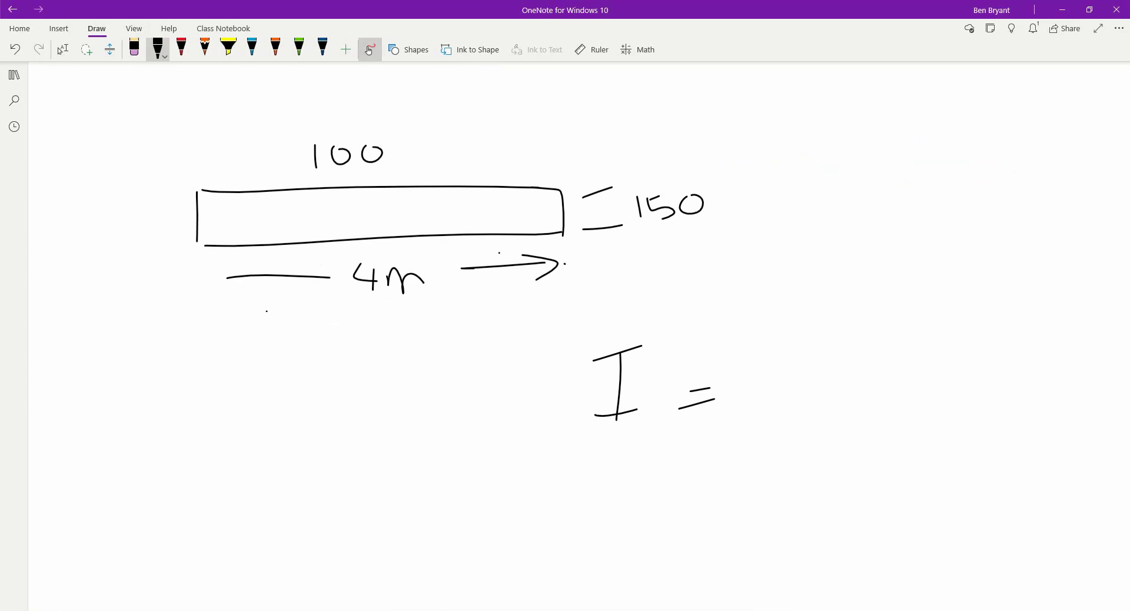
drag(787, 349, 795, 406)
drag(843, 360, 843, 398)
drag(833, 352, 847, 399)
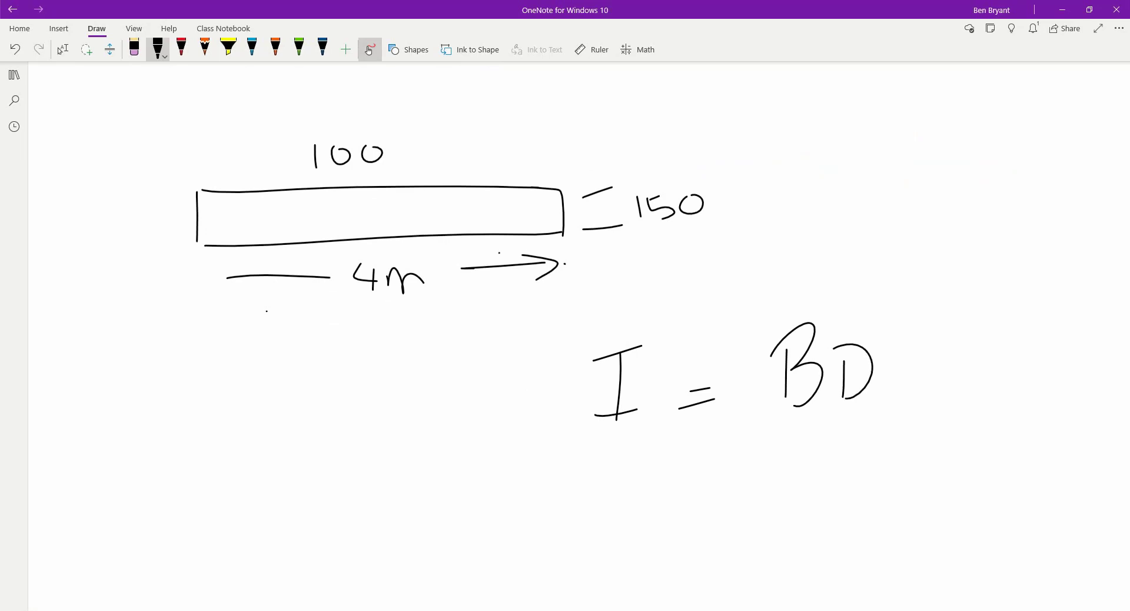
drag(878, 302, 888, 327)
drag(739, 446, 947, 399)
mouse_move(812, 452)
mouse_down()
mouse_move(813, 478)
mouse_move(880, 470)
mouse_up()
Write the red substitution 100 × 150³ over 12 below left of the formula.
click(181, 48)
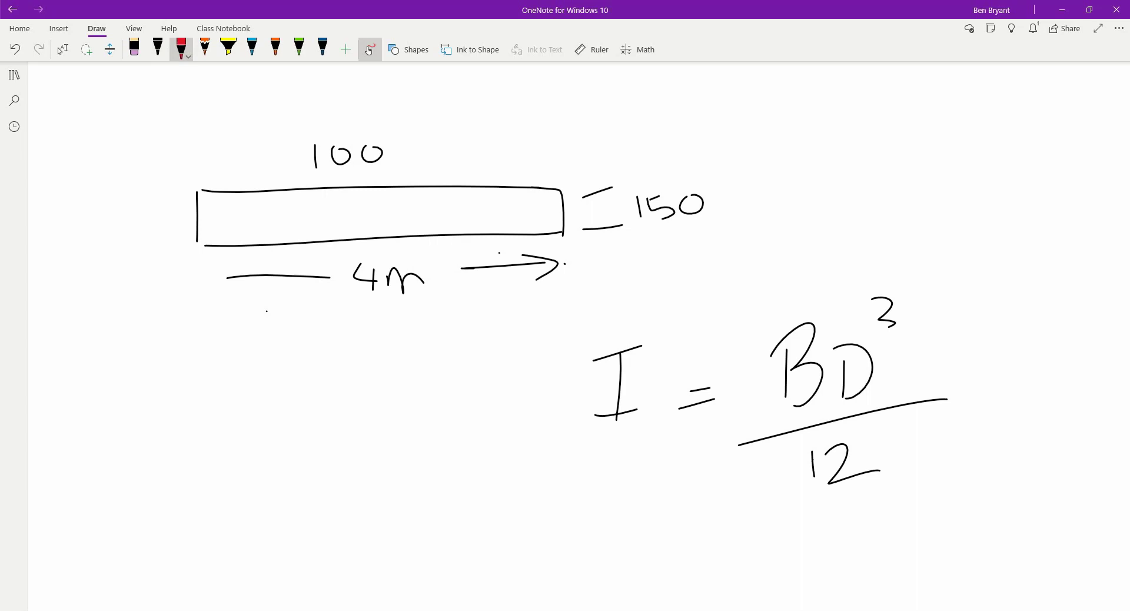
drag(152, 432, 157, 490)
mouse_move(187, 447)
mouse_down()
mouse_move(172, 479)
mouse_move(189, 448)
mouse_up()
drag(215, 448, 213, 451)
mouse_move(253, 492)
mouse_down()
mouse_move(274, 463)
mouse_move(275, 483)
mouse_up()
drag(305, 457, 305, 485)
mouse_move(344, 442)
mouse_down()
mouse_move(343, 469)
mouse_move(330, 489)
mouse_up()
drag(360, 462, 359, 463)
drag(371, 422, 381, 448)
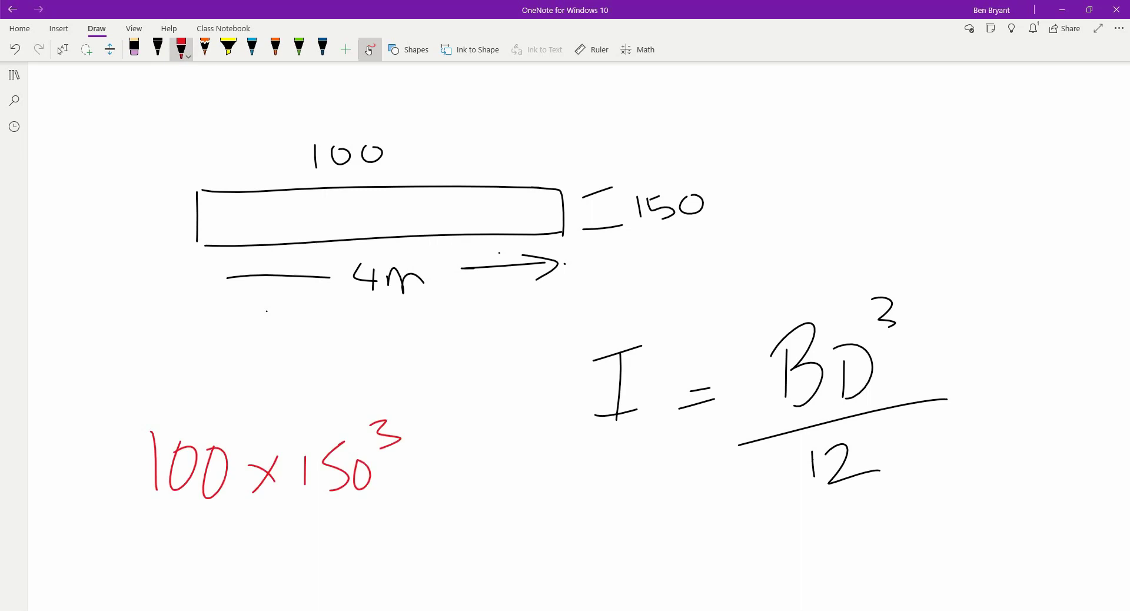
drag(109, 515, 445, 505)
drag(229, 555, 231, 572)
drag(244, 556, 290, 578)
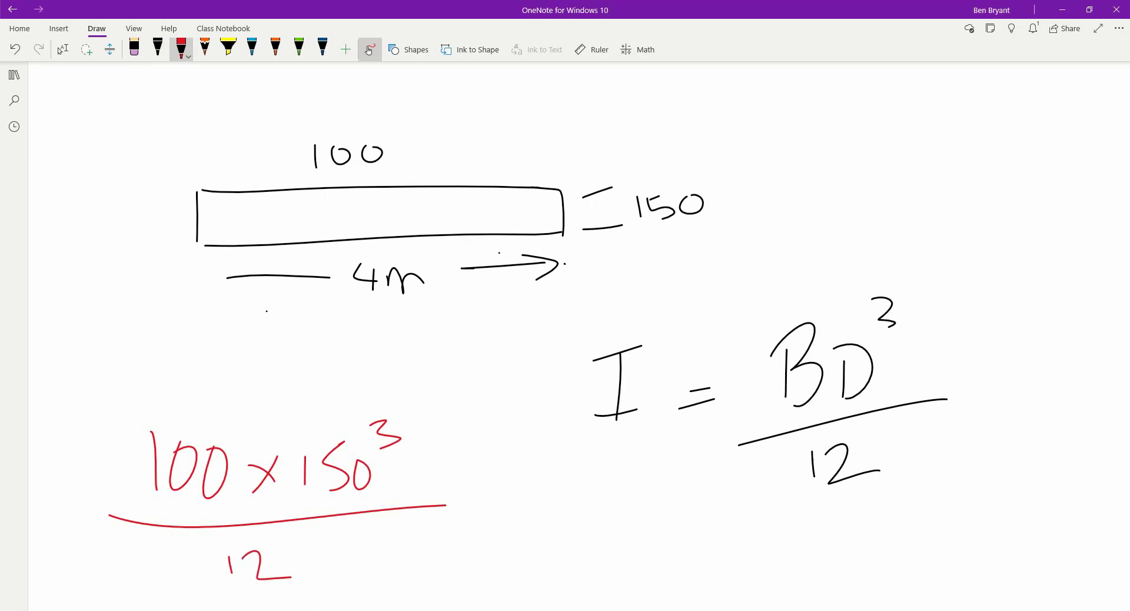
Ink = 28.125 × 10⁶ mm4 in black to the right of the red fraction.
click(158, 48)
drag(457, 550, 471, 549)
drag(461, 564, 480, 561)
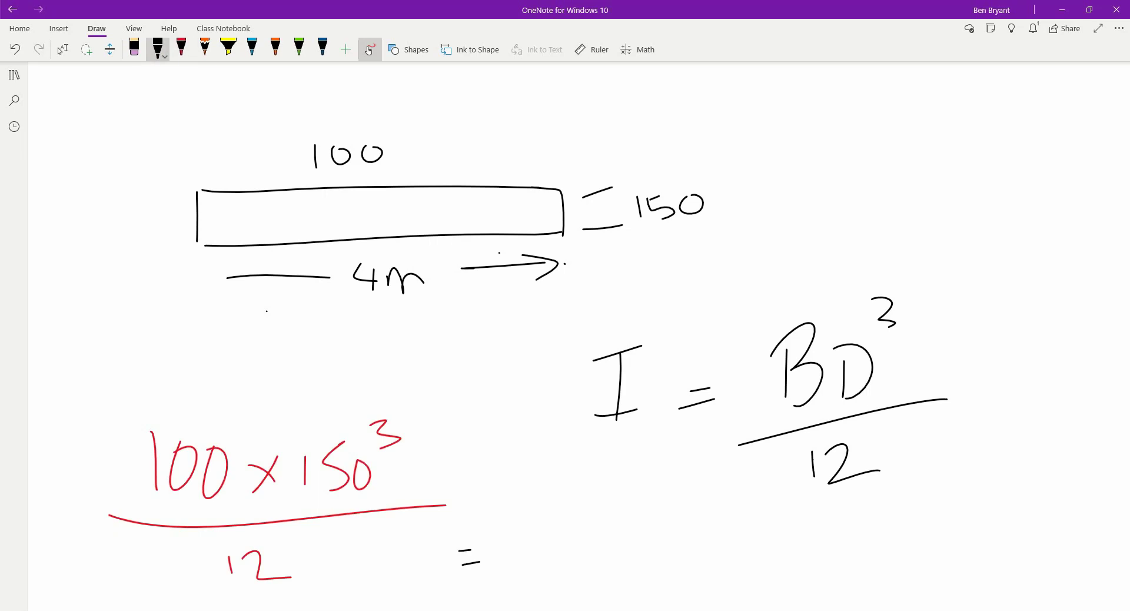
drag(538, 539, 569, 572)
mouse_move(589, 535)
mouse_down()
mouse_move(582, 556)
mouse_move(590, 534)
mouse_move(657, 574)
mouse_move(691, 572)
mouse_up()
mouse_move(722, 539)
mouse_down()
mouse_move(707, 569)
mouse_move(757, 574)
mouse_up()
mouse_move(756, 554)
mouse_down()
mouse_move(735, 576)
mouse_move(770, 575)
mouse_up()
drag(787, 556, 785, 559)
drag(803, 525, 799, 551)
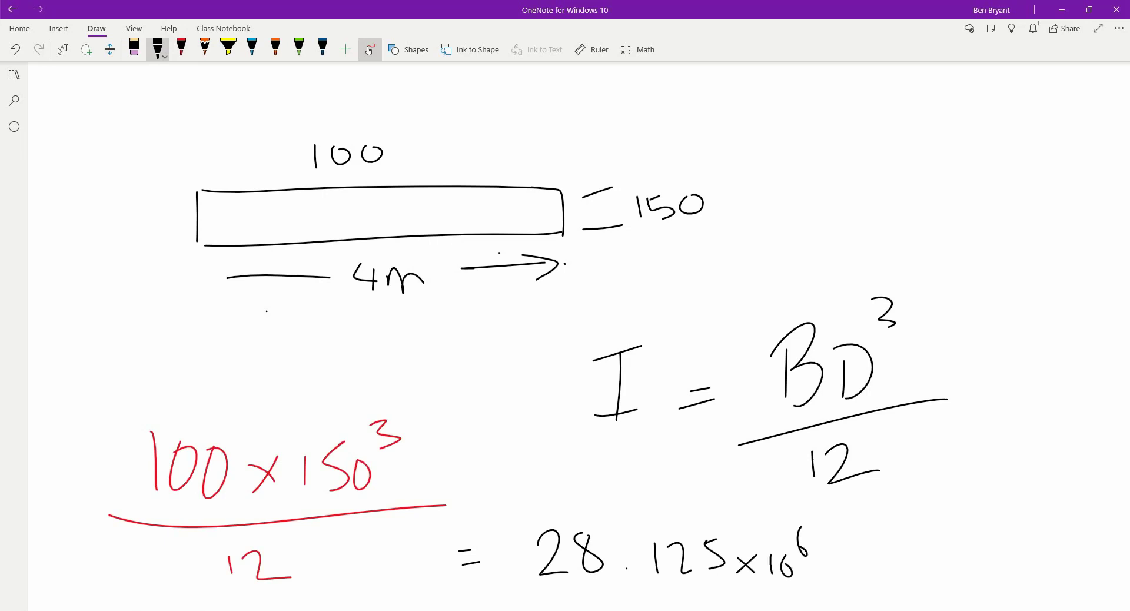
mouse_move(829, 587)
mouse_down()
mouse_move(890, 585)
mouse_move(920, 569)
mouse_up()
drag(914, 560, 913, 586)
Draw green triangle supports under the left and right ends of the beam.
click(299, 47)
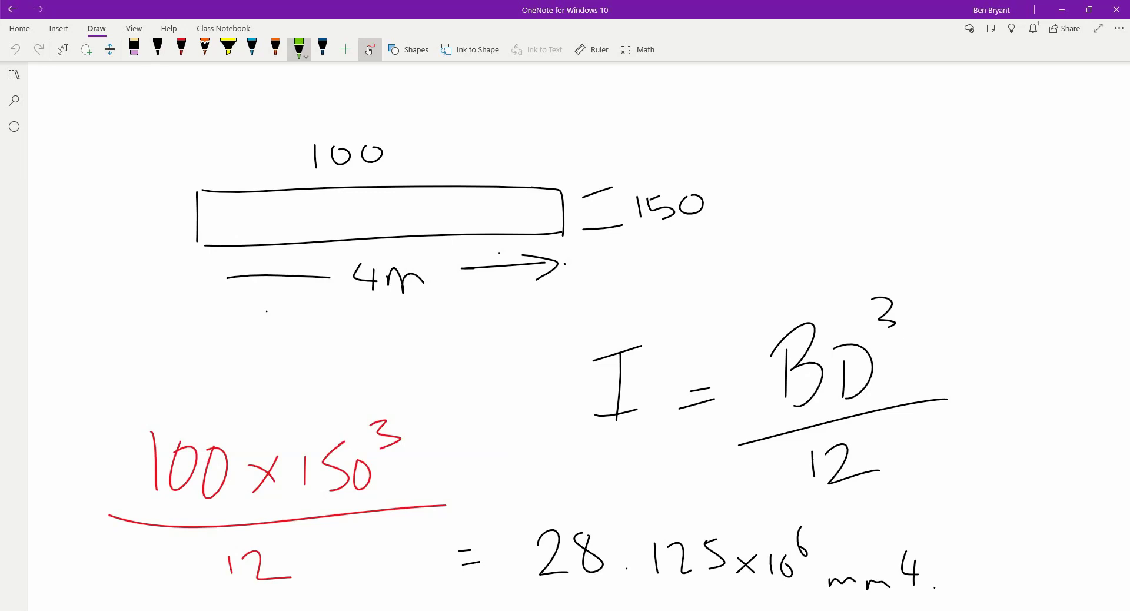
drag(205, 246, 179, 284)
mouse_move(206, 247)
mouse_down()
mouse_move(179, 284)
mouse_move(230, 295)
mouse_up()
mouse_move(557, 241)
mouse_down()
mouse_move(586, 286)
mouse_move(553, 292)
mouse_up()
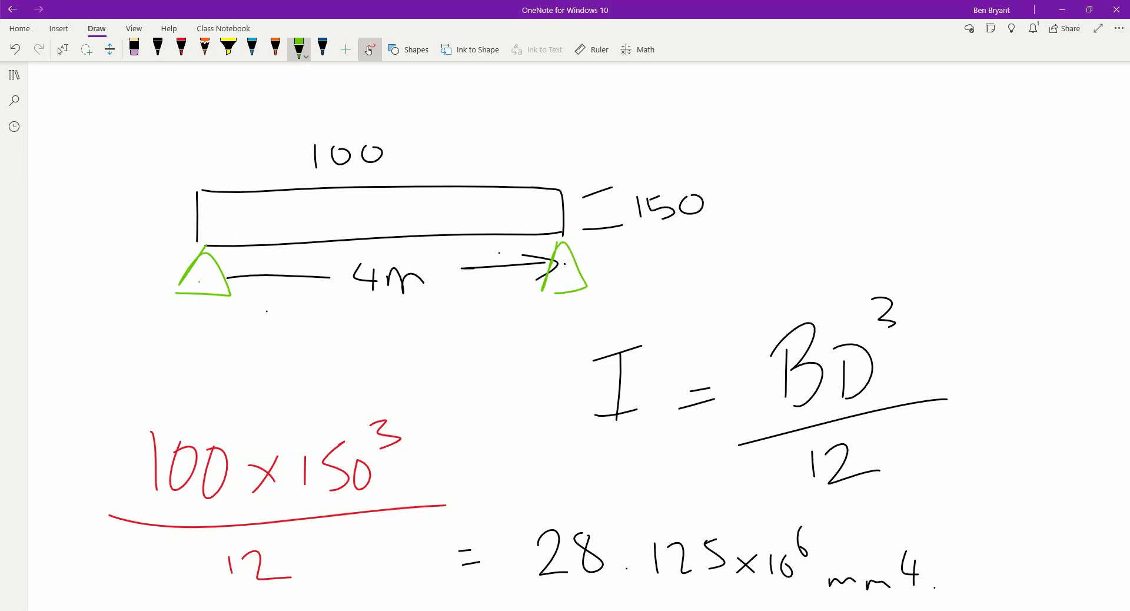
Write green notes Ra 5kN, Rb 5kN and Max 10kN at upper right.
mouse_move(808, 153)
mouse_down()
mouse_move(810, 188)
mouse_move(826, 177)
mouse_move(857, 181)
mouse_up()
mouse_move(817, 217)
mouse_down()
mouse_move(819, 233)
mouse_move(854, 234)
mouse_up()
drag(862, 228, 877, 241)
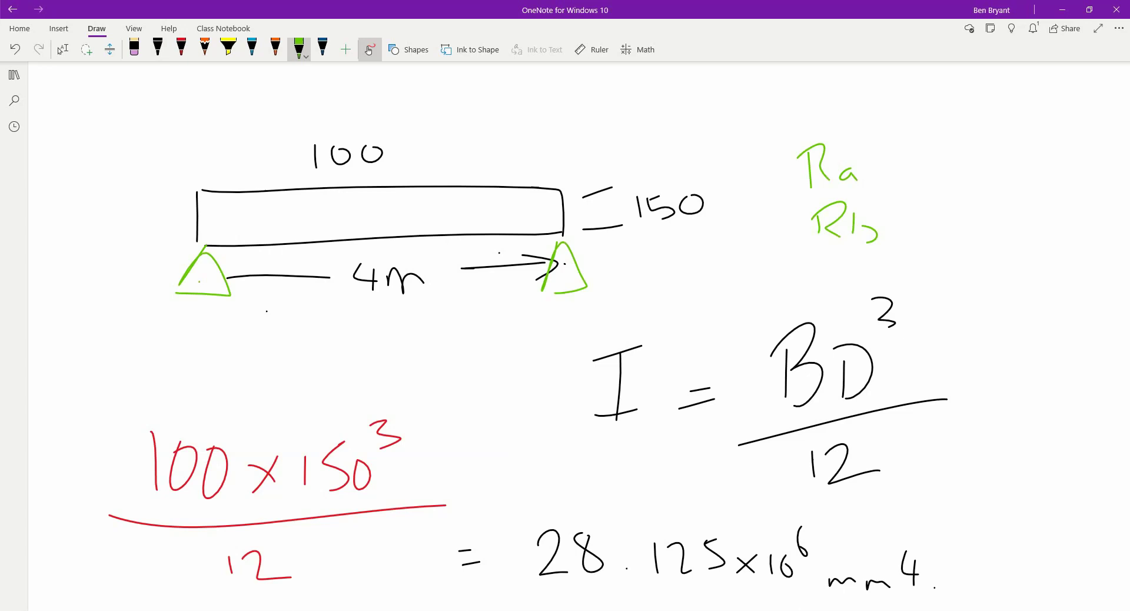
mouse_move(909, 145)
mouse_down()
mouse_move(928, 141)
mouse_move(925, 180)
mouse_move(976, 177)
mouse_up()
mouse_move(984, 167)
mouse_down()
mouse_move(985, 182)
mouse_move(1011, 151)
mouse_up()
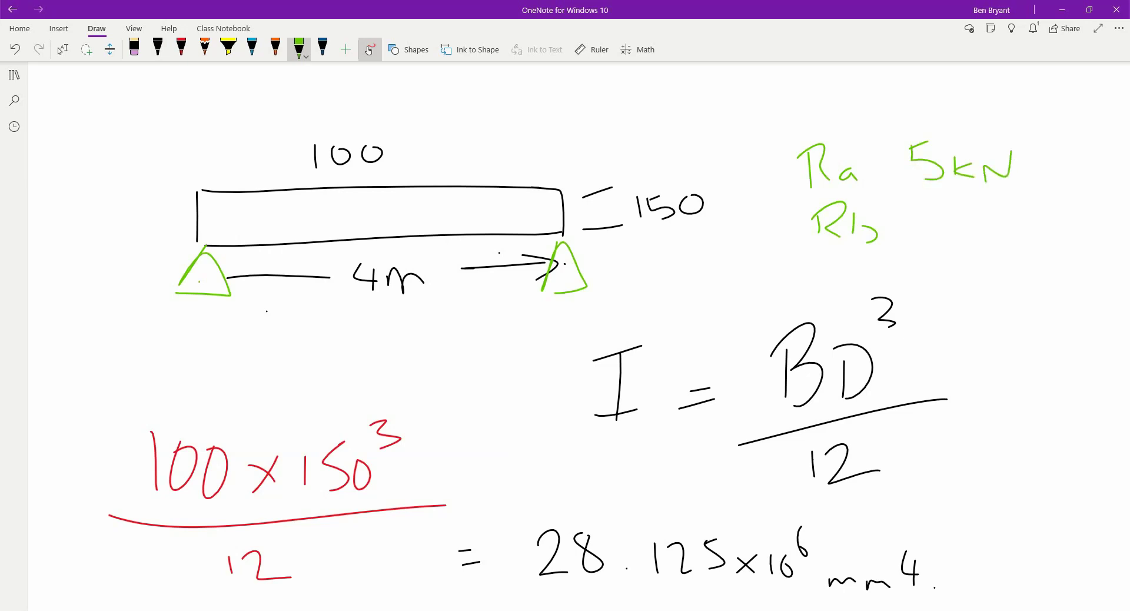
mouse_move(924, 216)
mouse_down()
mouse_move(941, 210)
mouse_move(924, 240)
mouse_move(972, 229)
mouse_up()
drag(949, 240, 987, 232)
drag(988, 230, 1013, 221)
mouse_move(806, 264)
mouse_down()
mouse_move(807, 288)
mouse_move(863, 272)
mouse_move(868, 284)
mouse_up()
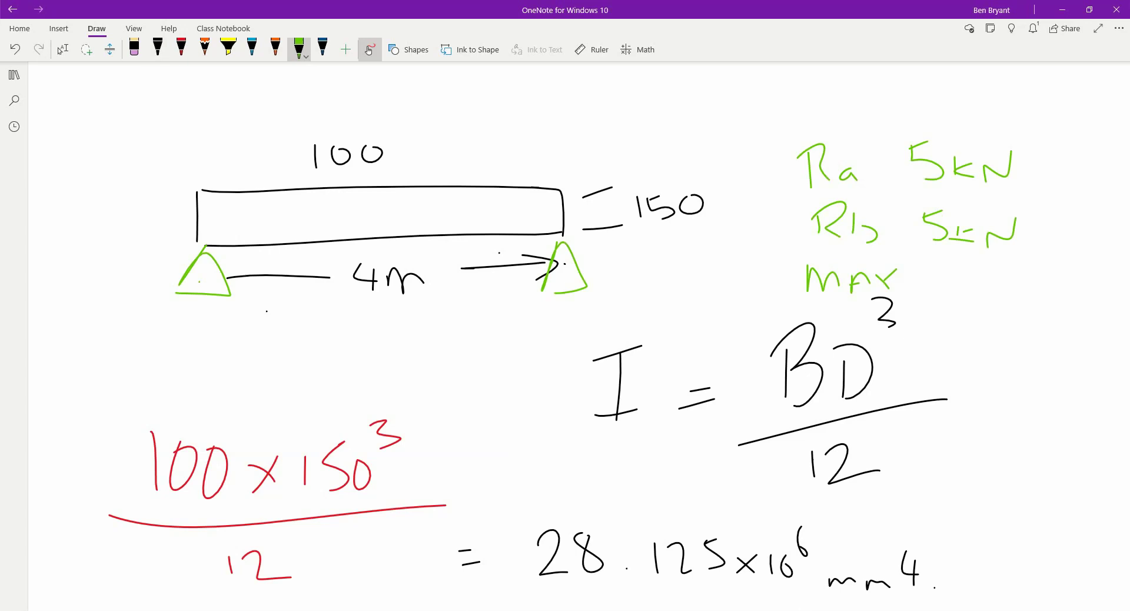
drag(933, 274, 933, 297)
mouse_move(954, 278)
mouse_down()
mouse_move(947, 291)
mouse_move(975, 281)
mouse_move(960, 302)
mouse_move(1002, 282)
mouse_move(1000, 300)
mouse_move(1040, 264)
mouse_up()
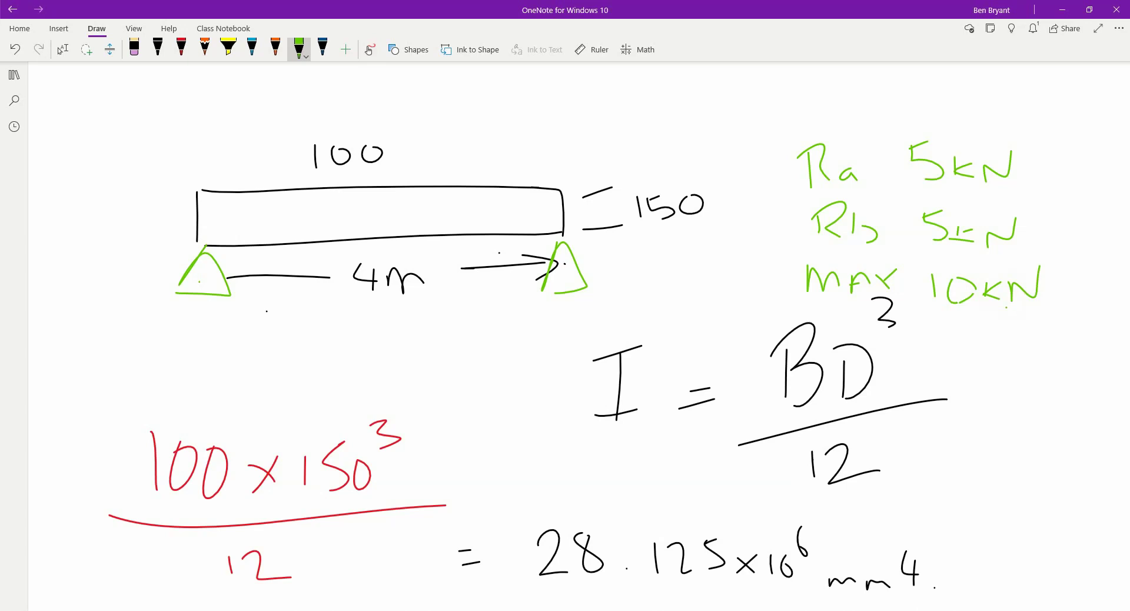
Move down the page and handwrite σ = My/I in black below the 28.125×10⁶ mm4 result.
click(61, 49)
scroll(565, 330, down, 6)
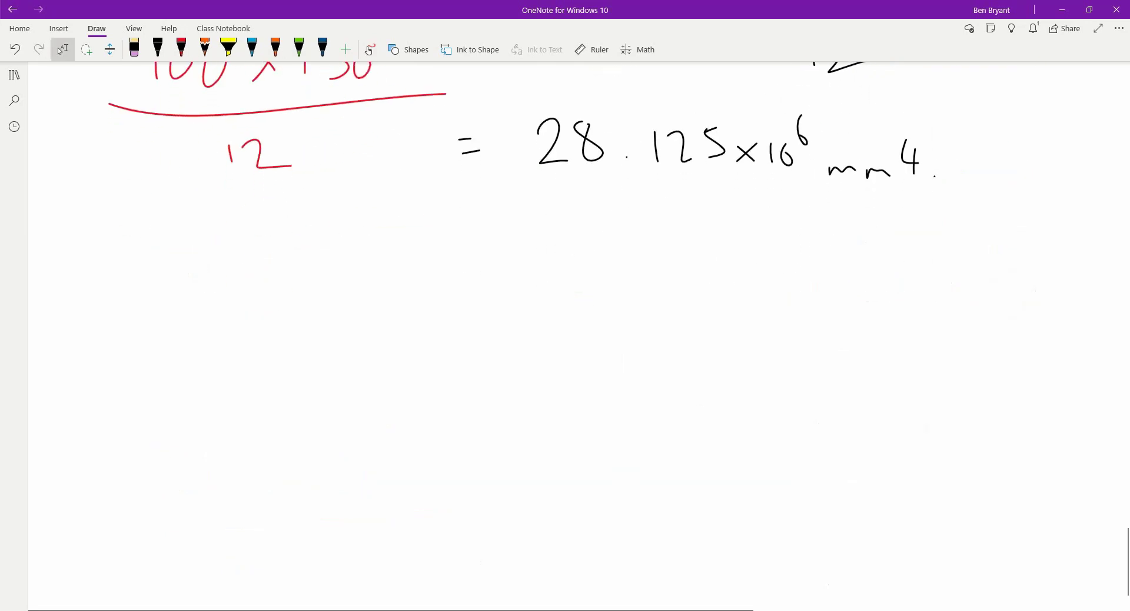
click(158, 49)
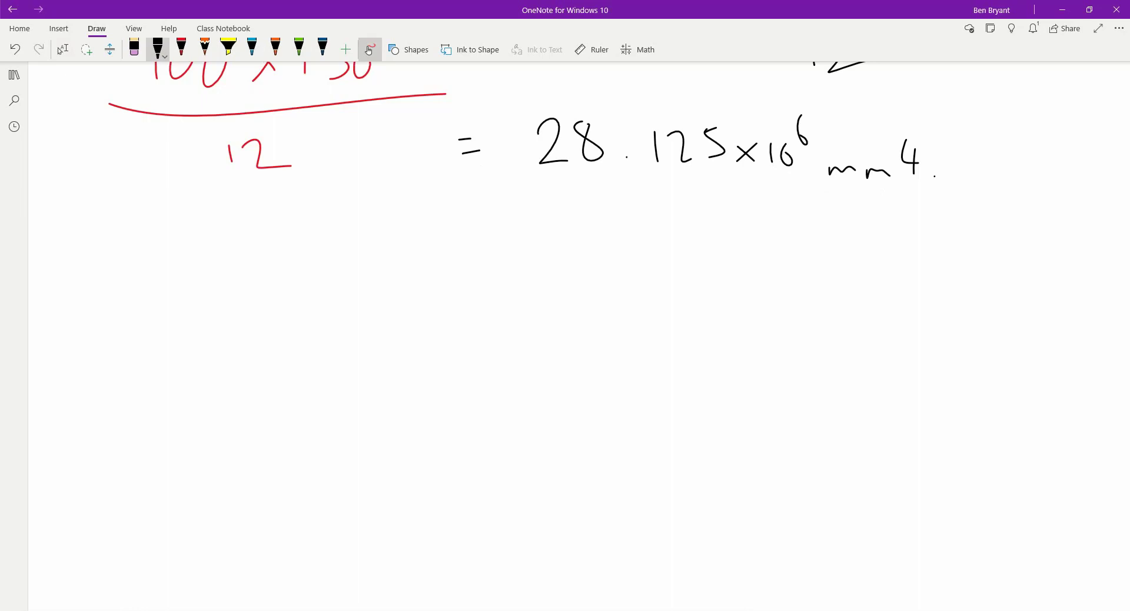
mouse_move(257, 405)
mouse_down()
mouse_move(247, 406)
mouse_move(340, 400)
mouse_up()
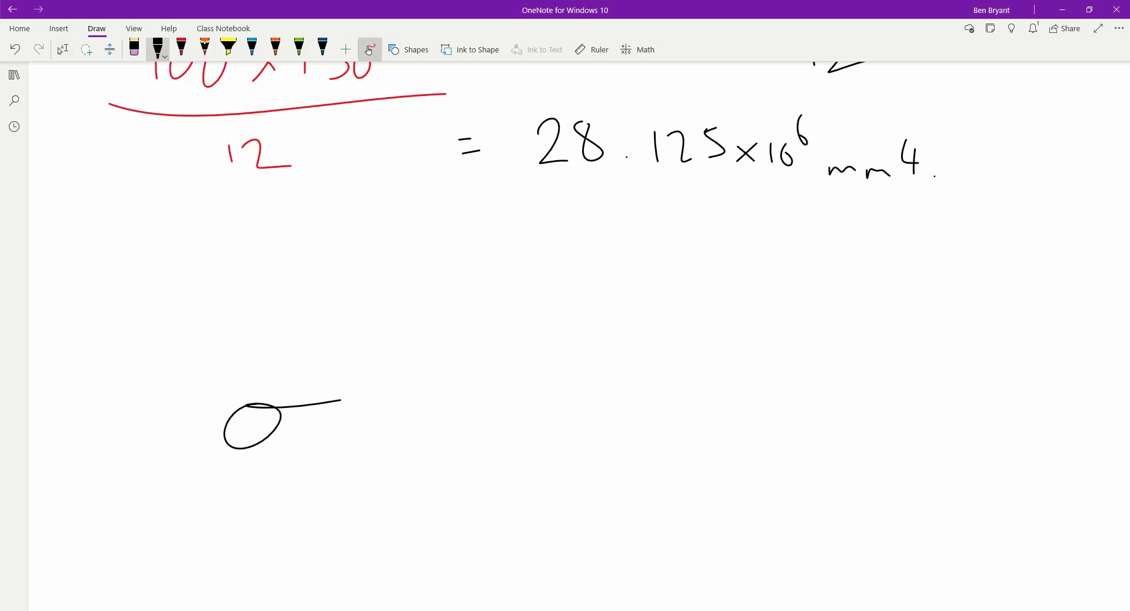
drag(400, 422, 447, 418)
drag(392, 443, 445, 438)
mouse_move(514, 450)
mouse_down()
mouse_move(530, 378)
mouse_move(611, 454)
mouse_up()
drag(638, 413, 677, 487)
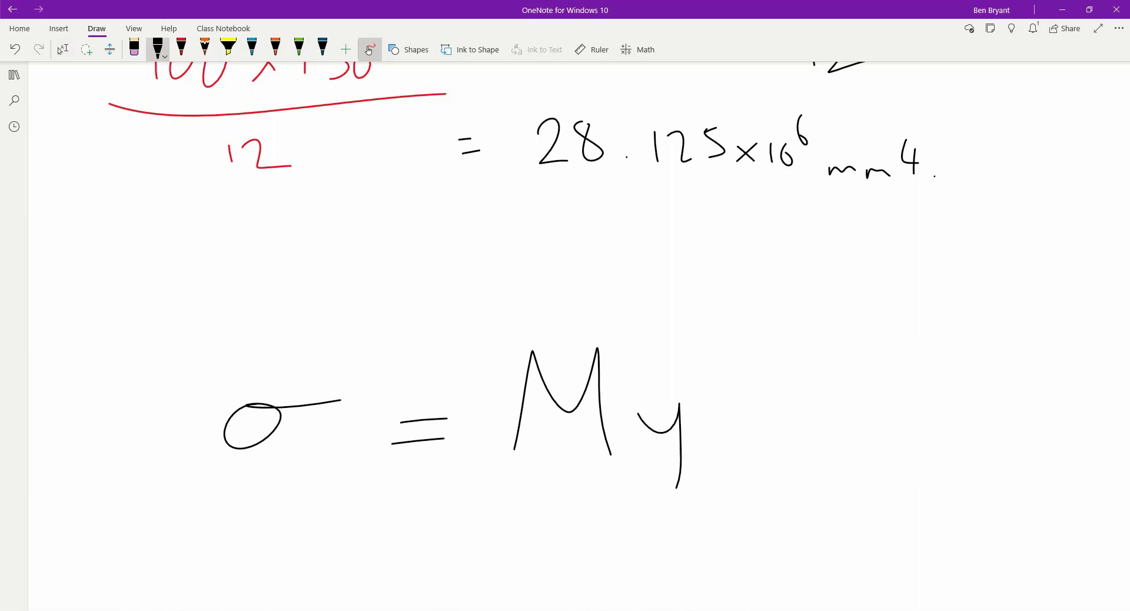
drag(432, 512, 766, 482)
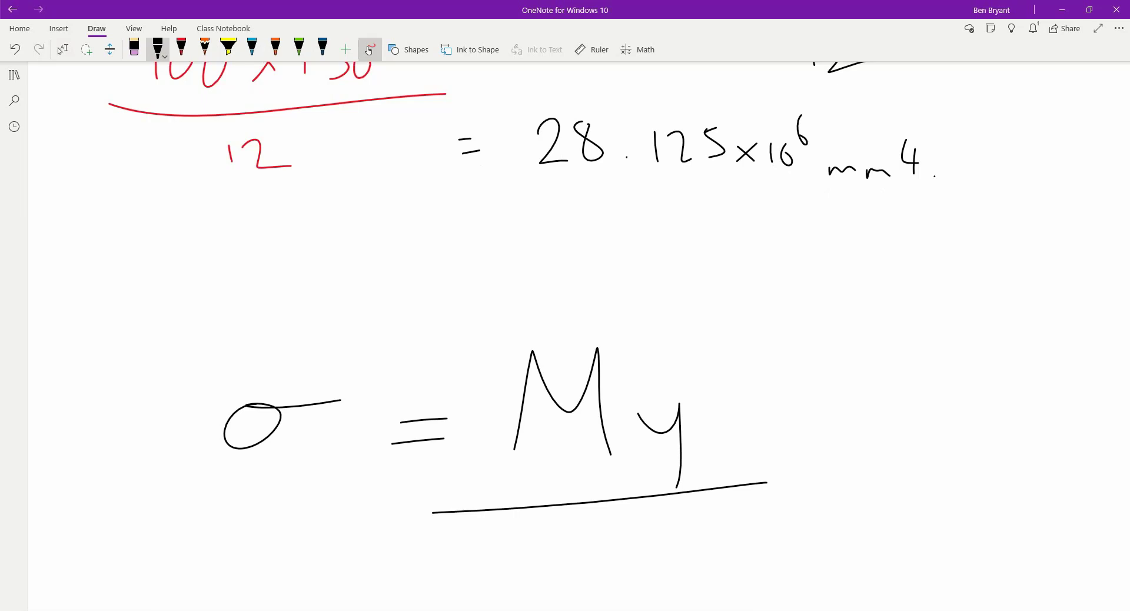
mouse_move(575, 529)
mouse_down()
mouse_move(616, 522)
mouse_move(594, 562)
mouse_move(660, 562)
mouse_up()
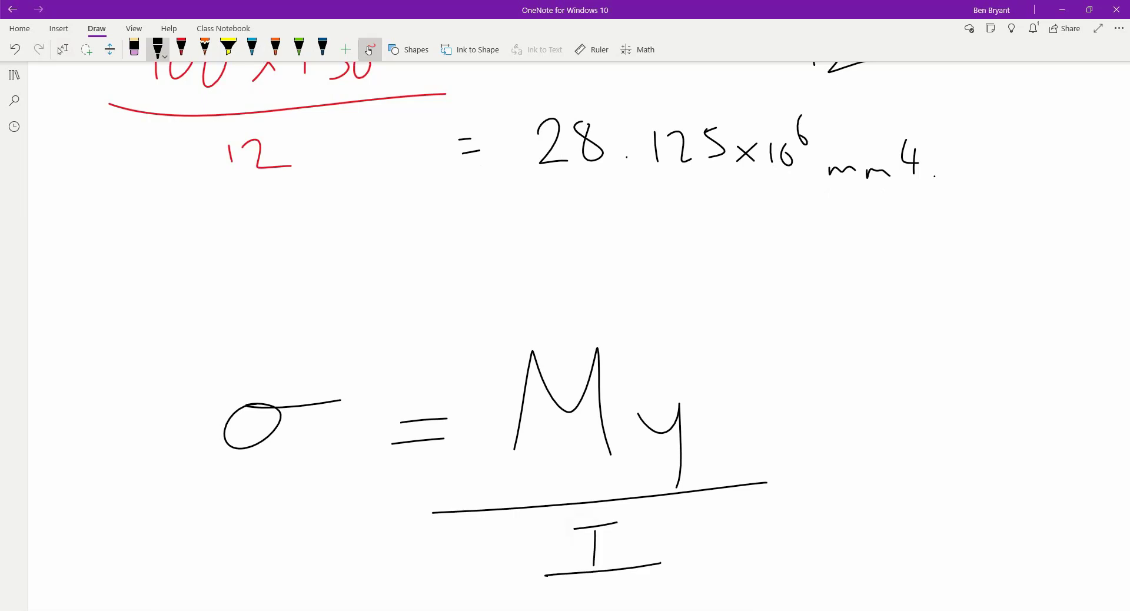
Return to the Type tool and scroll to centre the stress formula.
click(60, 51)
scroll(59, 51, down, 4)
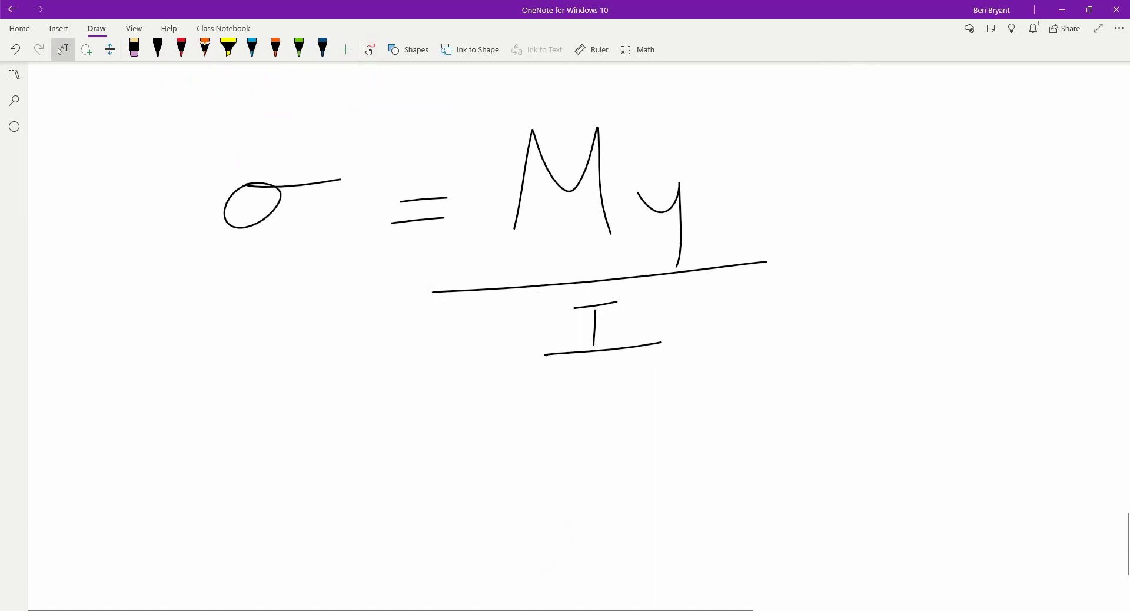
scroll(59, 51, right, 3)
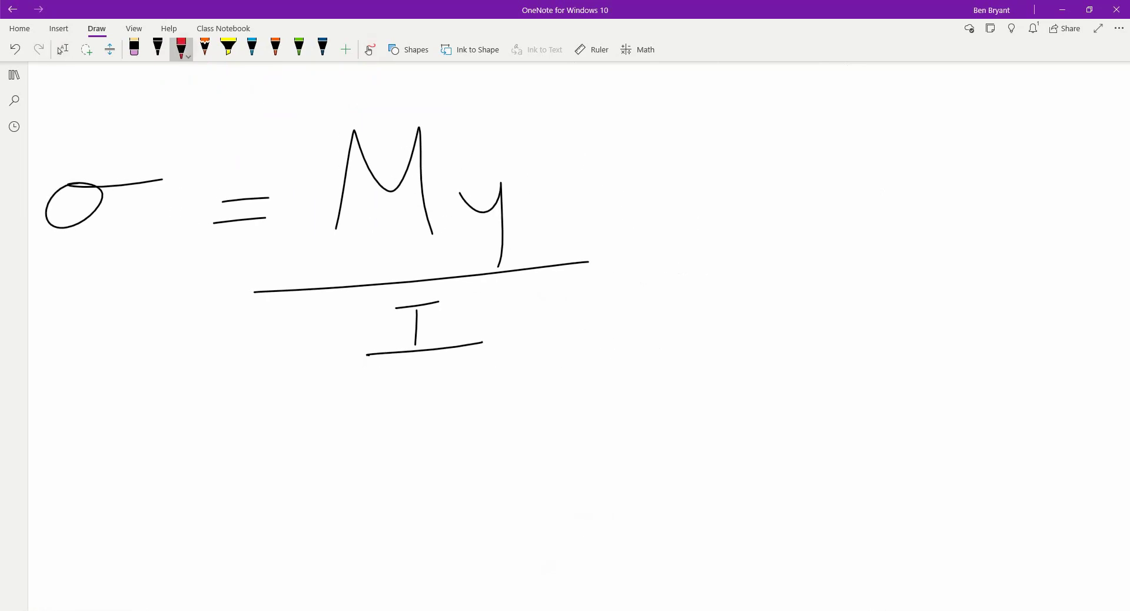
scroll(60, 51, left, 1)
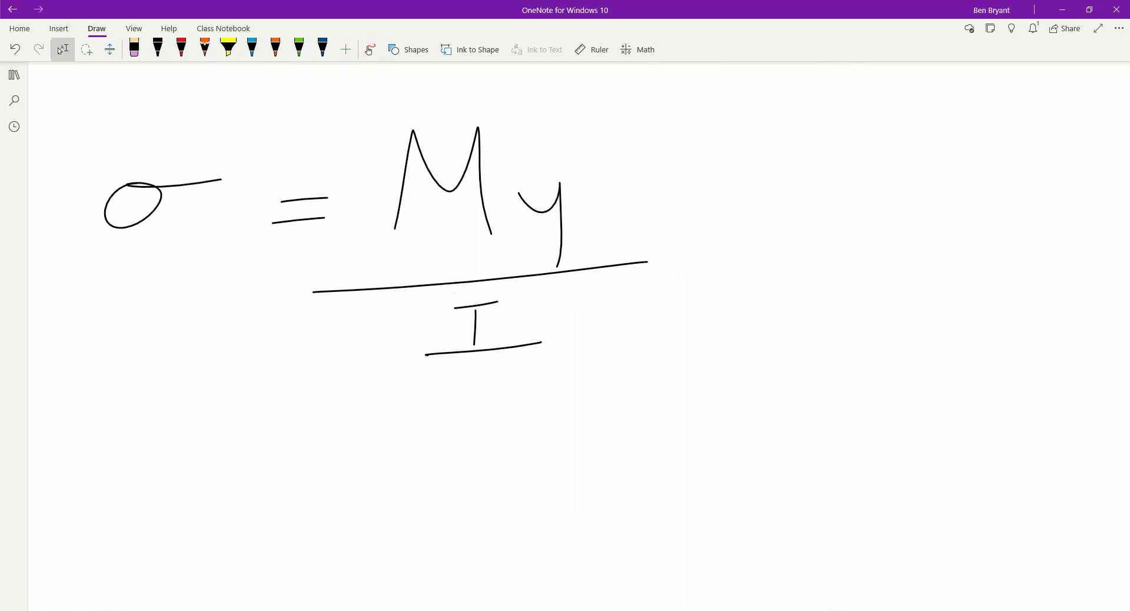
In red, write = 10kN over a fraction bar and start the denominator with 28.
click(181, 47)
drag(685, 265, 705, 281)
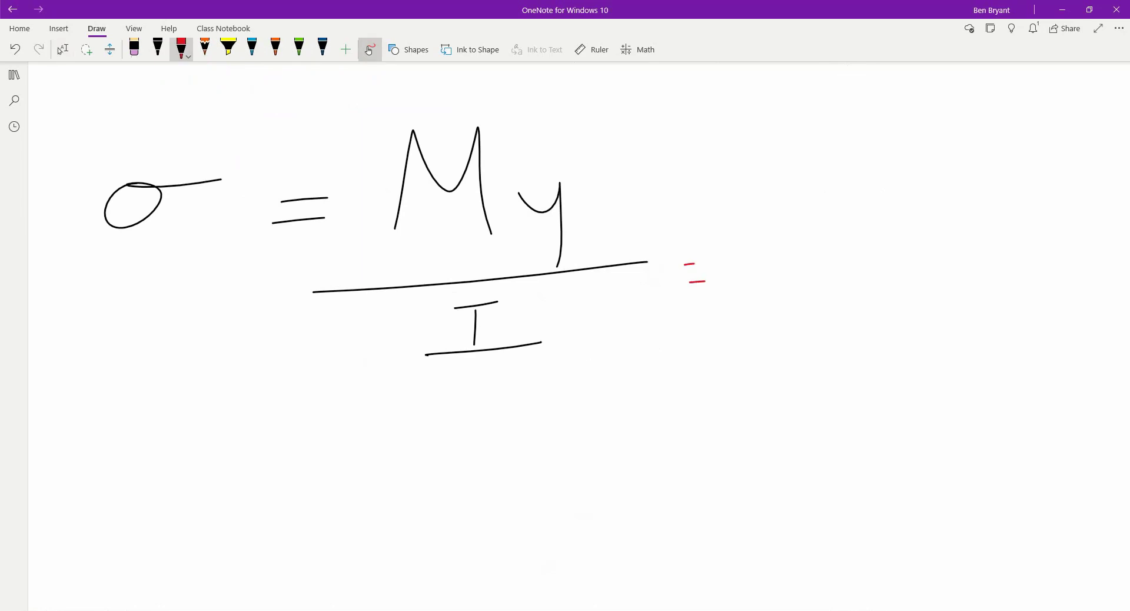
mouse_move(764, 200)
mouse_down()
mouse_move(766, 248)
mouse_move(792, 202)
mouse_move(830, 241)
mouse_move(853, 242)
mouse_move(878, 189)
mouse_up()
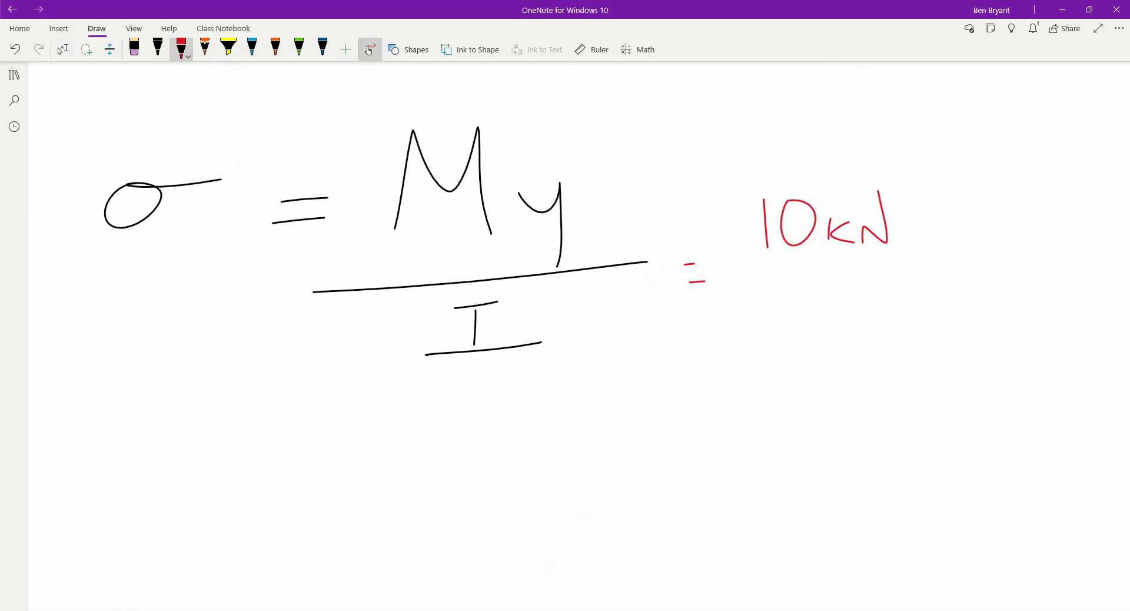
drag(766, 275, 1064, 262)
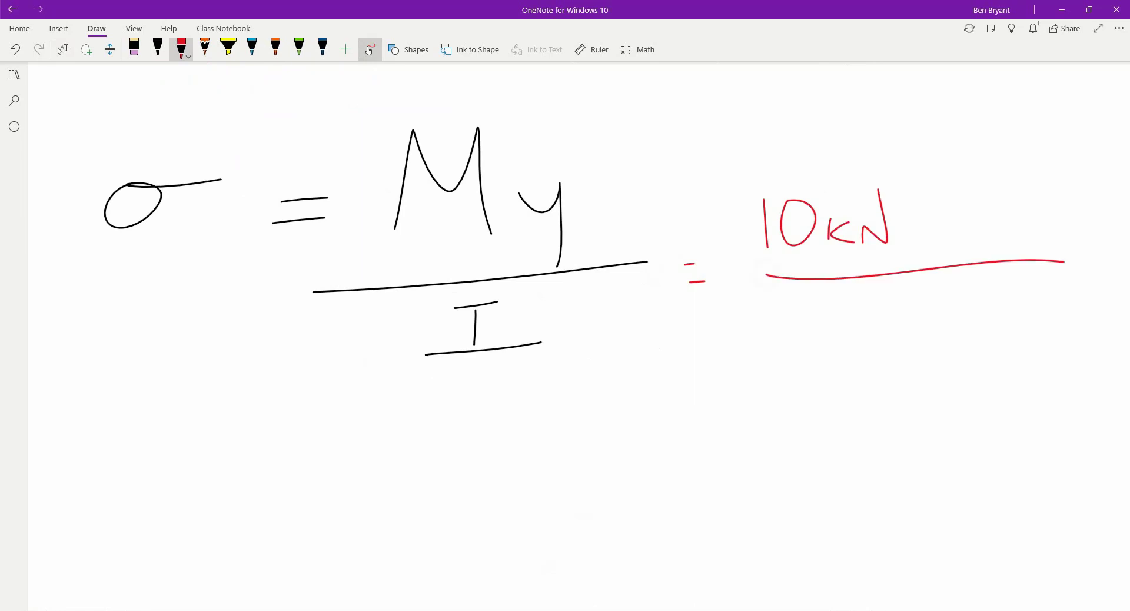
mouse_move(816, 312)
mouse_down()
mouse_move(827, 336)
mouse_move(864, 307)
mouse_up()
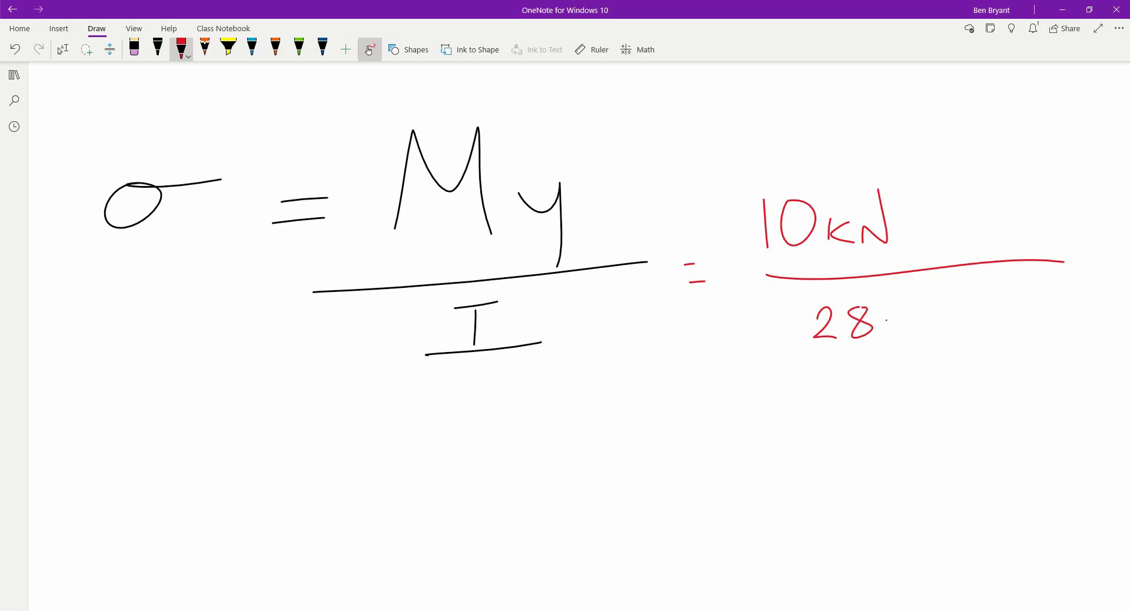
Reposition the page and finish the red denominator as 28.125×10⁶, beginning a support sketch.
click(63, 49)
scroll(60, 51, up, 3)
scroll(60, 50, right, 5)
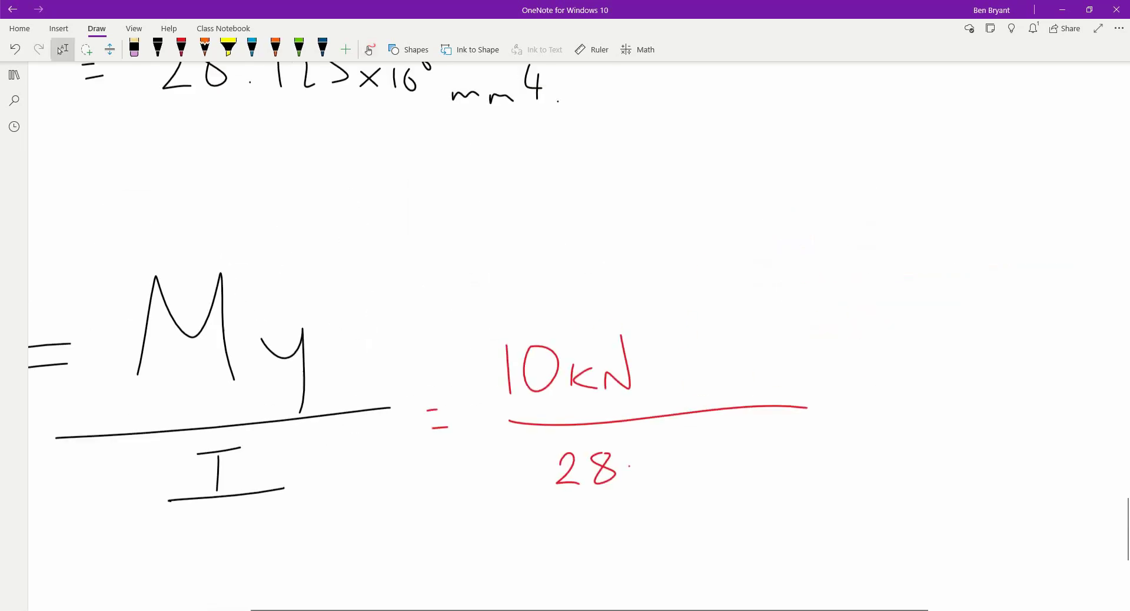
scroll(60, 51, down, 1)
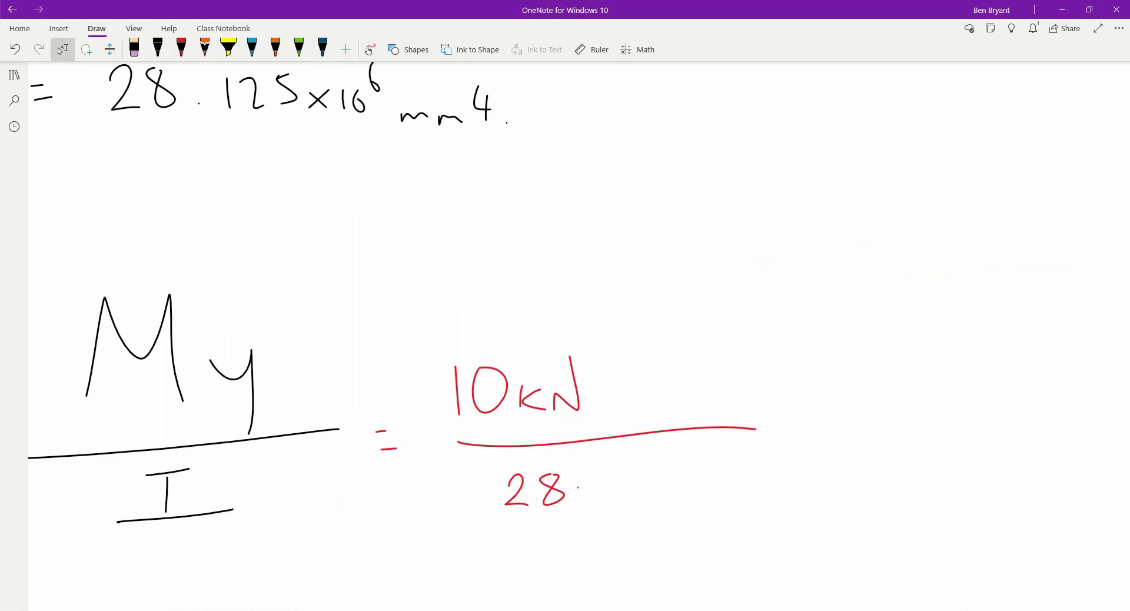
click(181, 49)
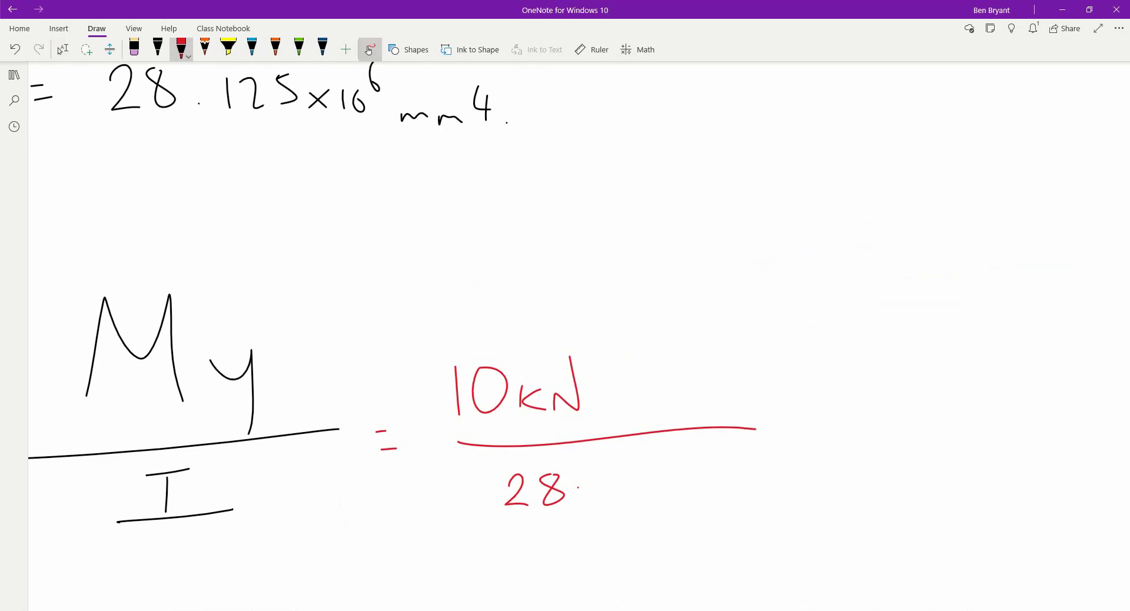
mouse_move(603, 477)
mouse_down()
mouse_move(605, 497)
mouse_move(634, 500)
mouse_up()
mouse_move(656, 473)
mouse_down()
mouse_move(666, 496)
mouse_move(657, 502)
mouse_move(700, 503)
mouse_up()
mouse_move(699, 488)
mouse_down()
mouse_move(682, 505)
mouse_move(712, 502)
mouse_up()
mouse_move(725, 482)
mouse_down()
mouse_move(730, 507)
mouse_move(725, 484)
mouse_up()
drag(736, 454, 743, 470)
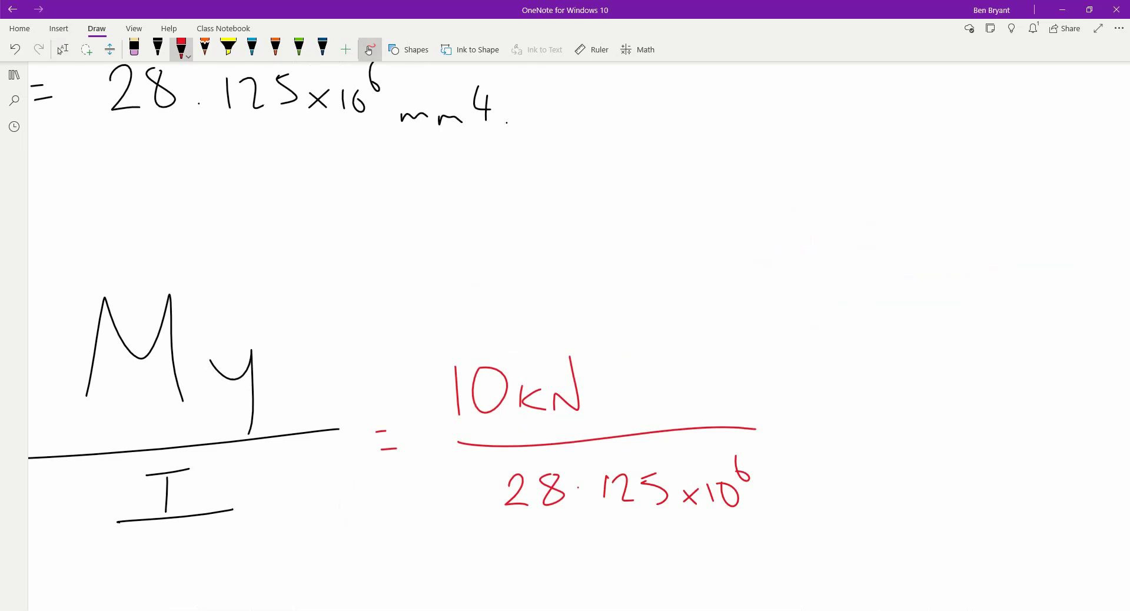
mouse_move(422, 231)
mouse_down()
mouse_move(434, 210)
mouse_move(421, 229)
mouse_up()
Sketch two red supports labelled 5kN with an arrow marked 100 between them.
drag(421, 172, 423, 191)
mouse_move(450, 177)
mouse_down()
mouse_move(452, 196)
mouse_move(476, 197)
mouse_move(480, 174)
mouse_up()
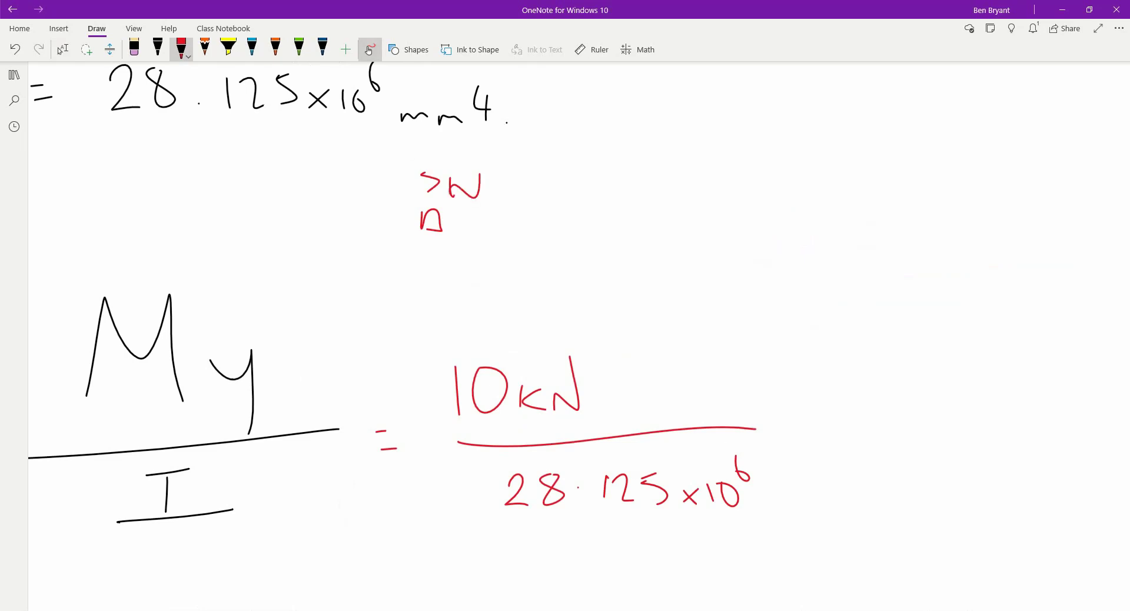
mouse_move(482, 211)
mouse_down()
mouse_move(718, 203)
mouse_move(709, 210)
mouse_move(735, 241)
mouse_up()
mouse_move(745, 198)
mouse_down()
mouse_move(771, 192)
mouse_move(759, 220)
mouse_up()
drag(779, 202, 812, 201)
mouse_move(557, 152)
mouse_down()
mouse_move(558, 166)
mouse_move(587, 154)
mouse_move(674, 159)
mouse_move(653, 155)
mouse_up()
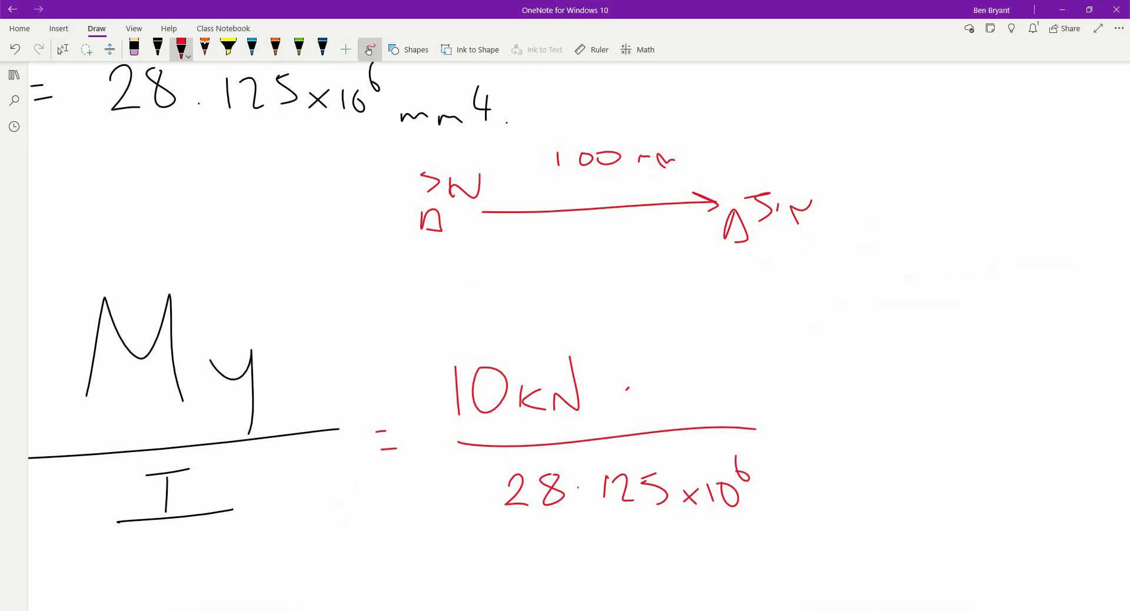
Extend the numerator to 10kN × 75, undoing a mistaken 0.
drag(627, 388, 608, 412)
drag(608, 391, 627, 409)
drag(677, 375, 674, 376)
key(ctrl+z)
drag(658, 383, 665, 408)
mouse_move(671, 400)
mouse_down()
mouse_move(715, 404)
mouse_move(696, 417)
mouse_up()
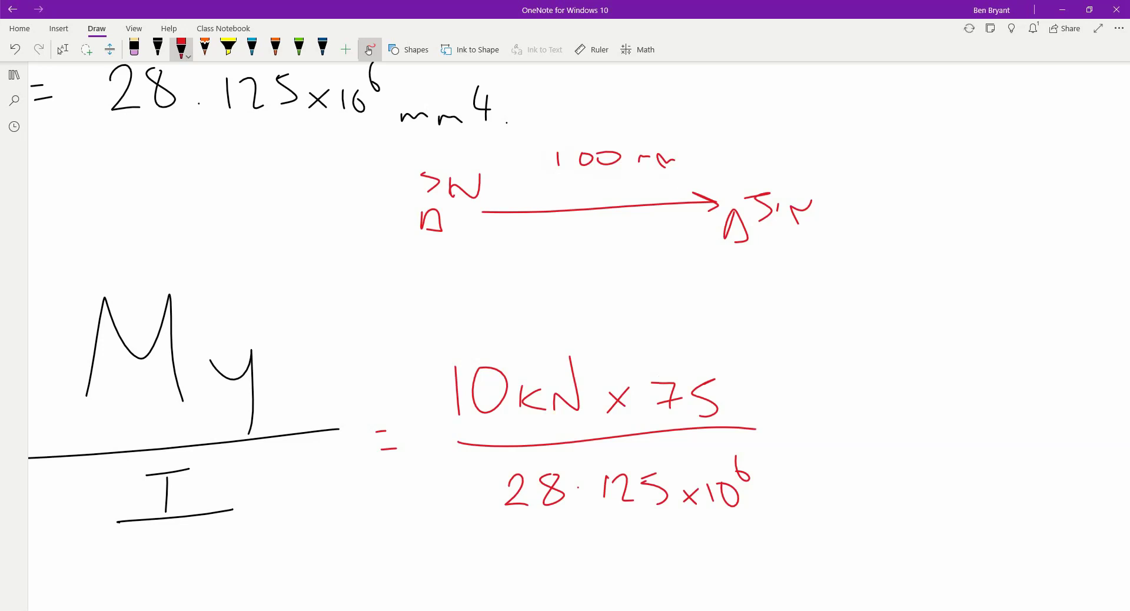
Write the red result = 0.02666 below the fraction.
drag(401, 568, 424, 580)
click(527, 589)
drag(498, 562, 624, 595)
drag(632, 564, 636, 587)
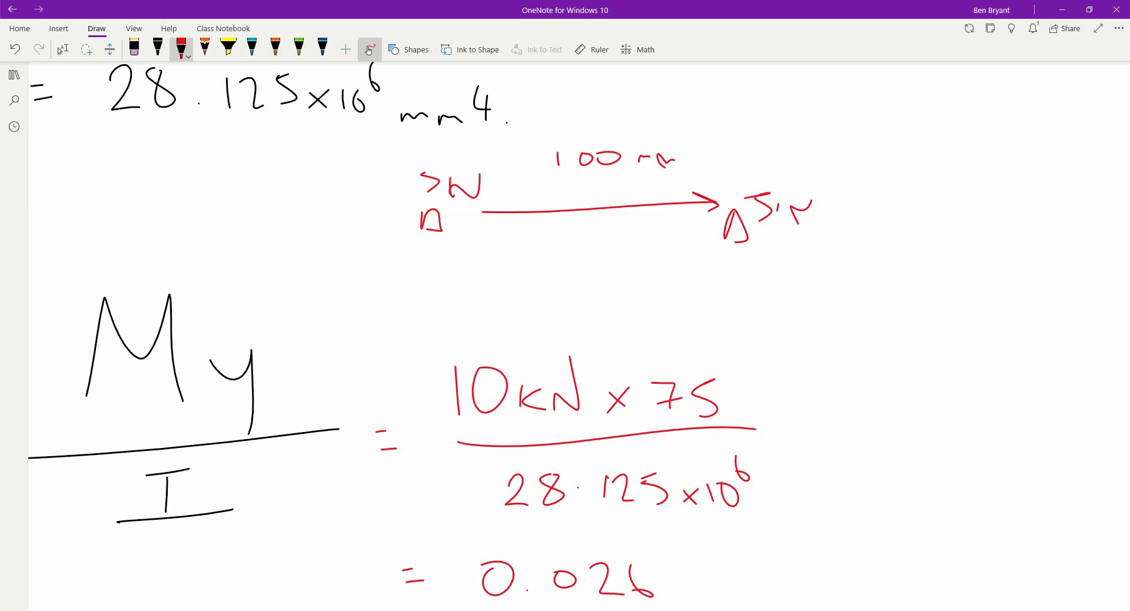
mouse_move(668, 567)
mouse_down()
mouse_move(682, 591)
mouse_move(705, 591)
mouse_up()
Switch back to the red pen and scroll down to make room below 0.02666.
click(182, 49)
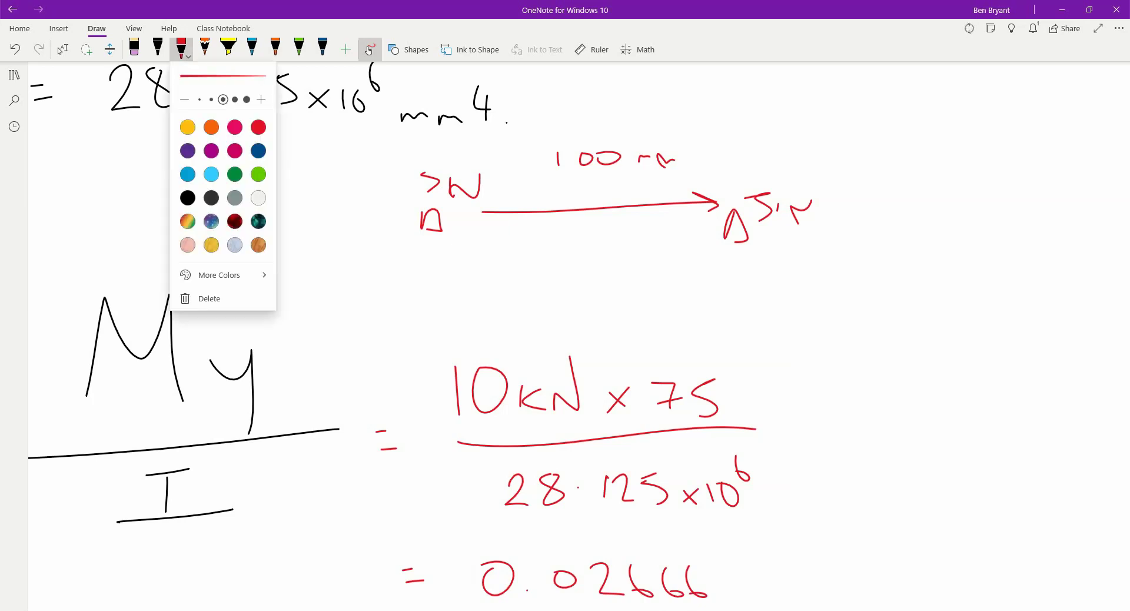
click(62, 49)
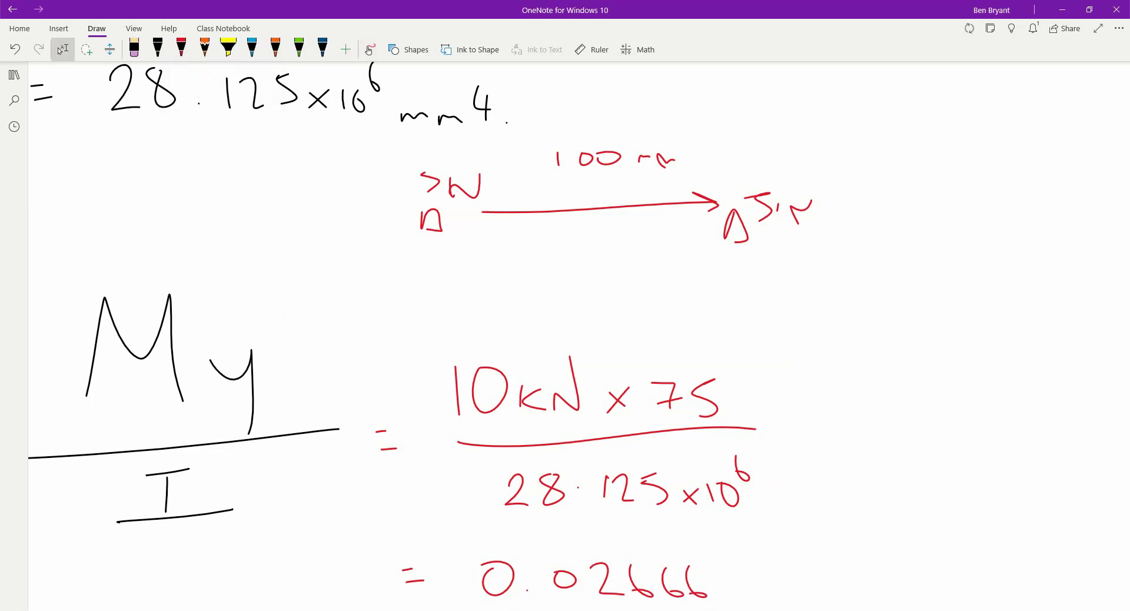
scroll(59, 50, down, 5)
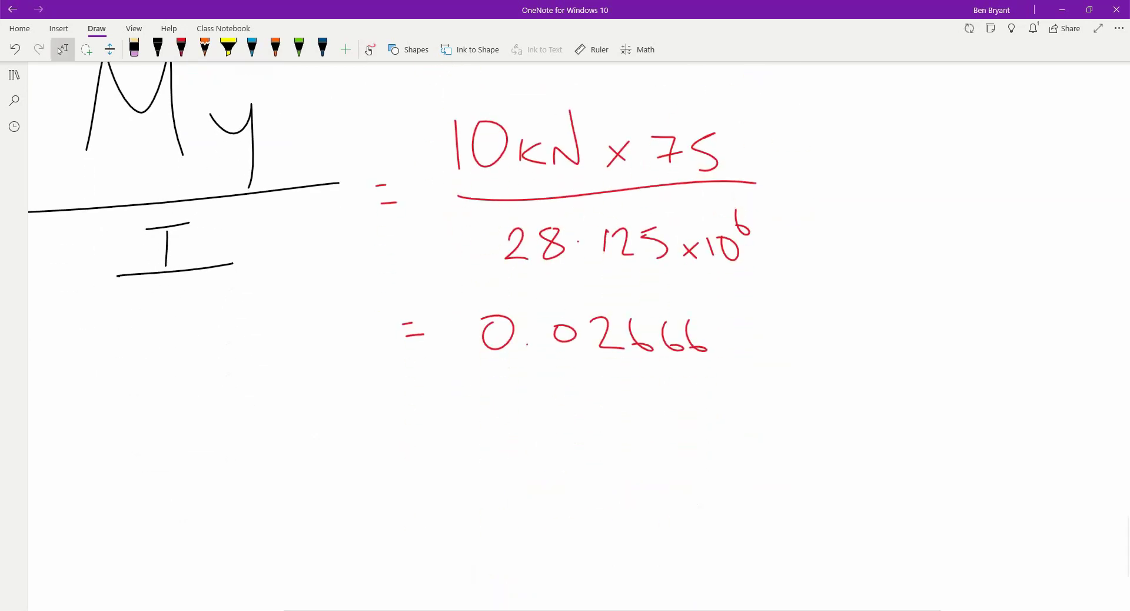
key(alt+d)
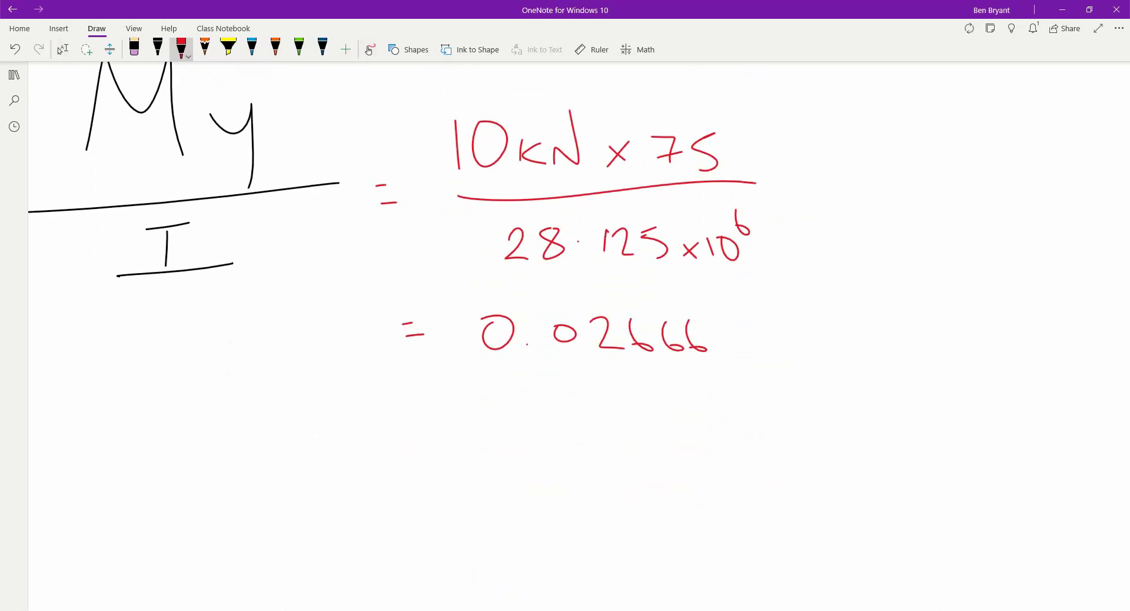
scroll(188, 444, up, 1)
scroll(219, 378, down, 3)
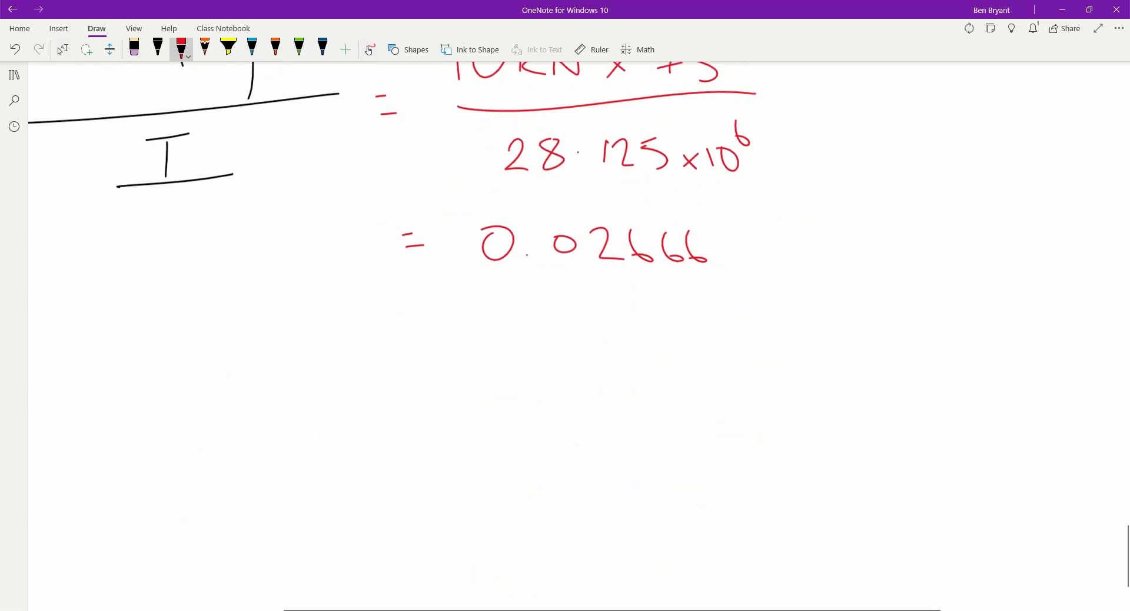
Handwrite the numerator 10kN × 0.075 in red ink below 0.02666.
drag(156, 363, 152, 403)
mouse_move(184, 370)
mouse_down()
mouse_move(183, 411)
mouse_move(178, 369)
mouse_move(217, 405)
mouse_move(277, 385)
mouse_move(223, 398)
mouse_move(238, 405)
mouse_up()
drag(311, 389, 331, 410)
drag(330, 389, 310, 410)
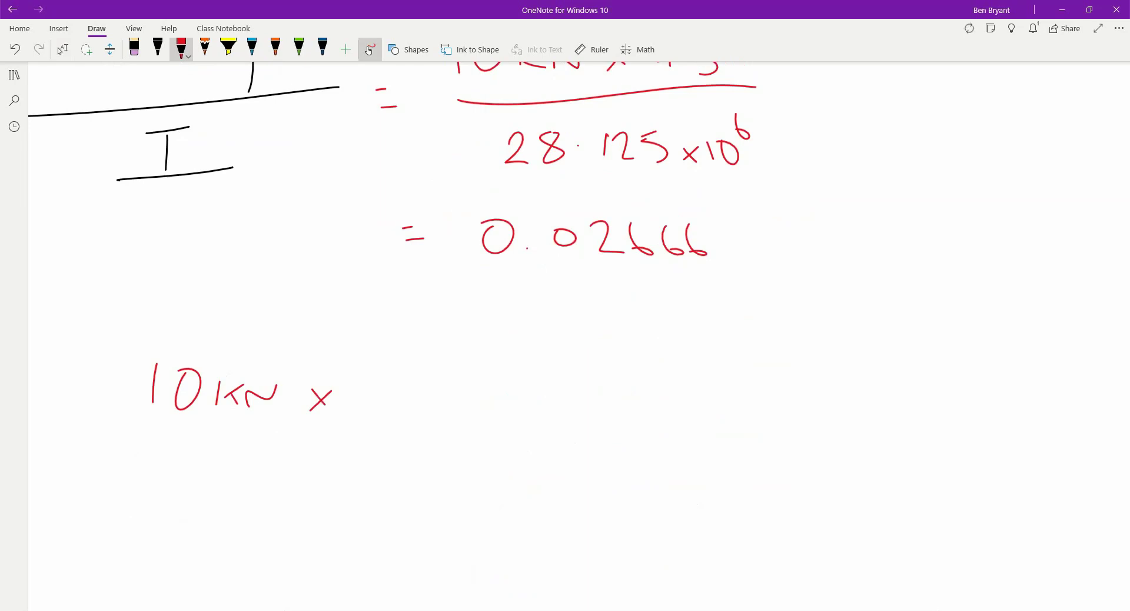
mouse_move(373, 387)
mouse_down()
mouse_move(366, 393)
mouse_move(431, 412)
mouse_move(423, 388)
mouse_up()
click(408, 411)
mouse_move(456, 388)
mouse_down()
mouse_move(471, 385)
mouse_move(468, 422)
mouse_up()
mouse_move(453, 404)
mouse_down()
mouse_move(526, 404)
mouse_move(507, 418)
mouse_move(531, 375)
mouse_up()
Draw the fraction bar and write the denominator 2.8125 × beneath it.
drag(124, 442, 556, 434)
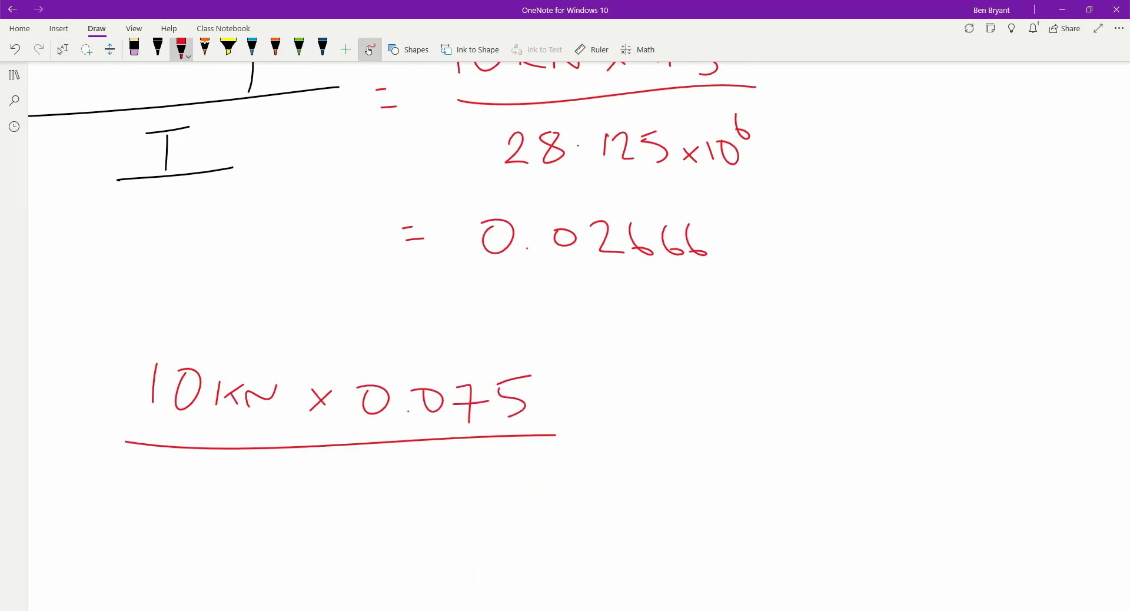
mouse_move(201, 504)
mouse_down()
mouse_move(210, 493)
mouse_move(228, 526)
mouse_up()
click(254, 522)
mouse_move(290, 492)
mouse_down()
mouse_move(278, 526)
mouse_move(275, 493)
mouse_up()
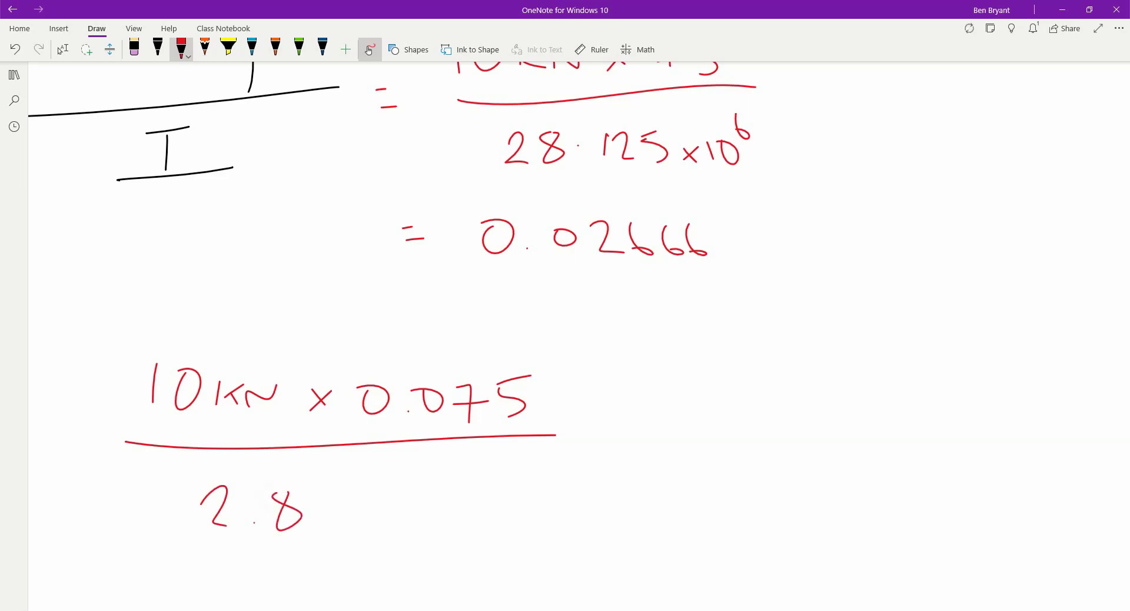
mouse_move(312, 502)
mouse_down()
mouse_move(313, 522)
mouse_move(390, 509)
mouse_move(370, 528)
mouse_move(429, 512)
mouse_up()
drag(414, 515, 426, 525)
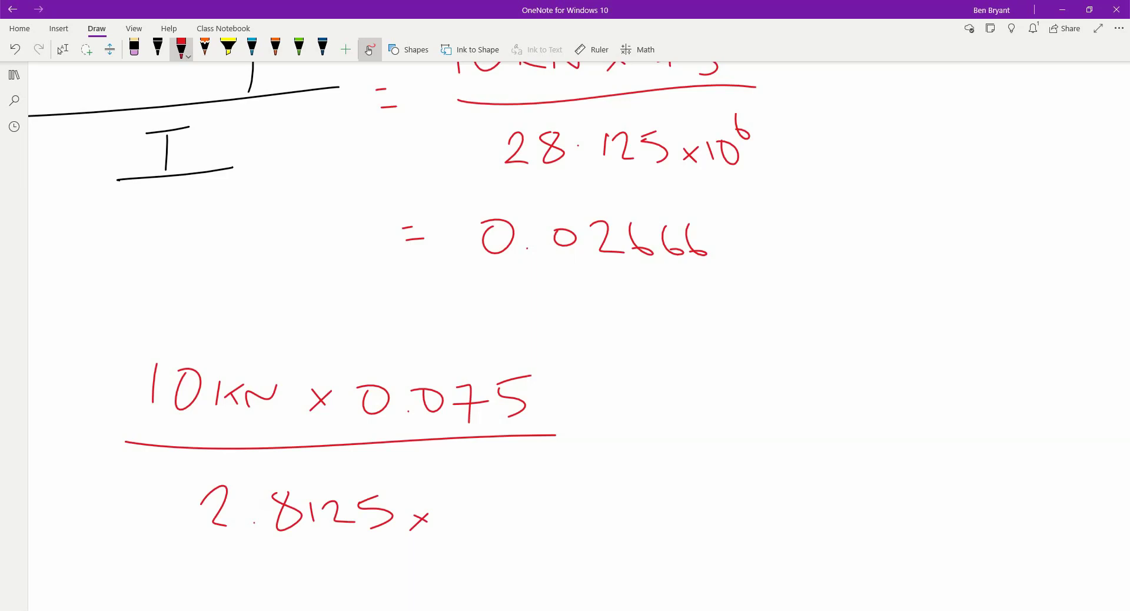
Add 10⁻⁶ to the denominator, then erase and rewrite its leading 2 in red.
drag(456, 502, 455, 523)
mouse_move(486, 504)
mouse_down()
mouse_move(497, 480)
mouse_move(529, 485)
mouse_up()
click(134, 47)
drag(212, 492, 218, 521)
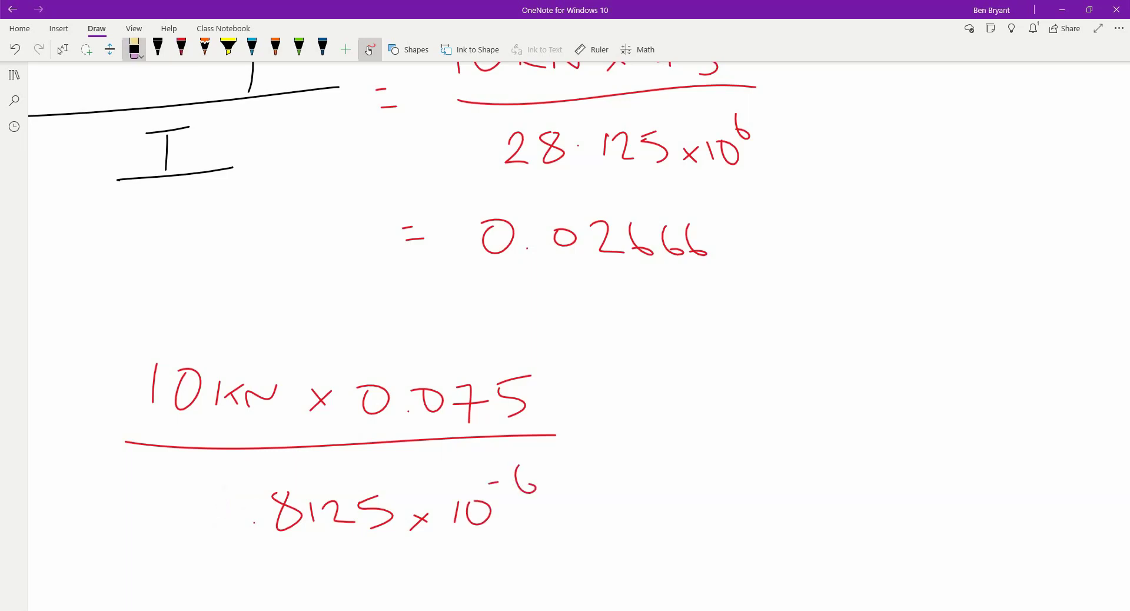
click(182, 47)
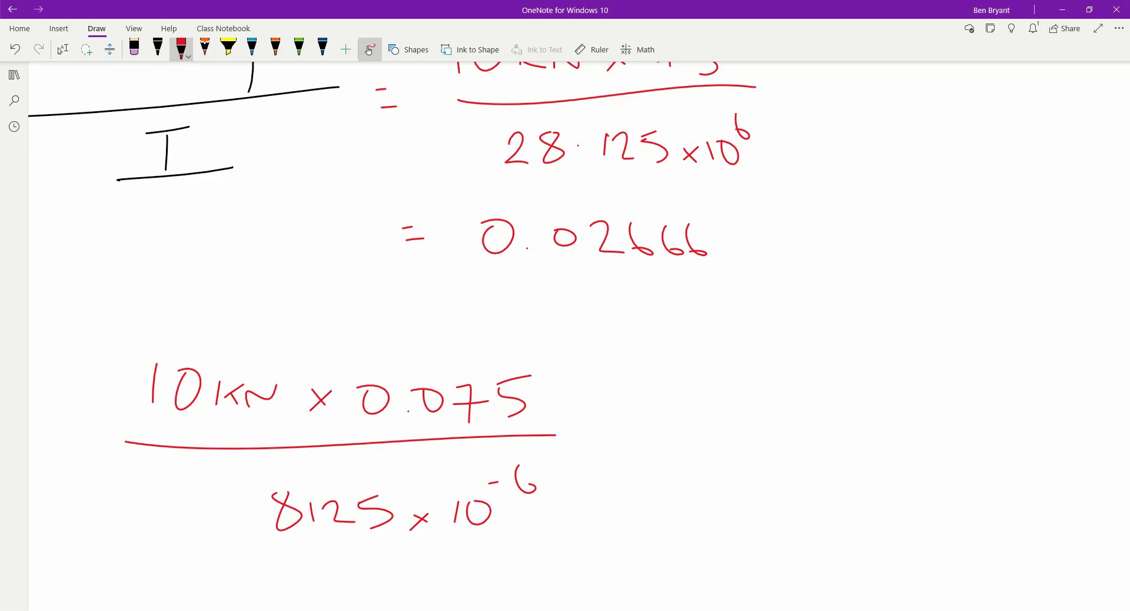
drag(246, 499, 266, 531)
Write the result = 26.667 MPa beside the red fraction.
drag(619, 514, 641, 512)
drag(603, 535, 627, 532)
drag(688, 495, 712, 541)
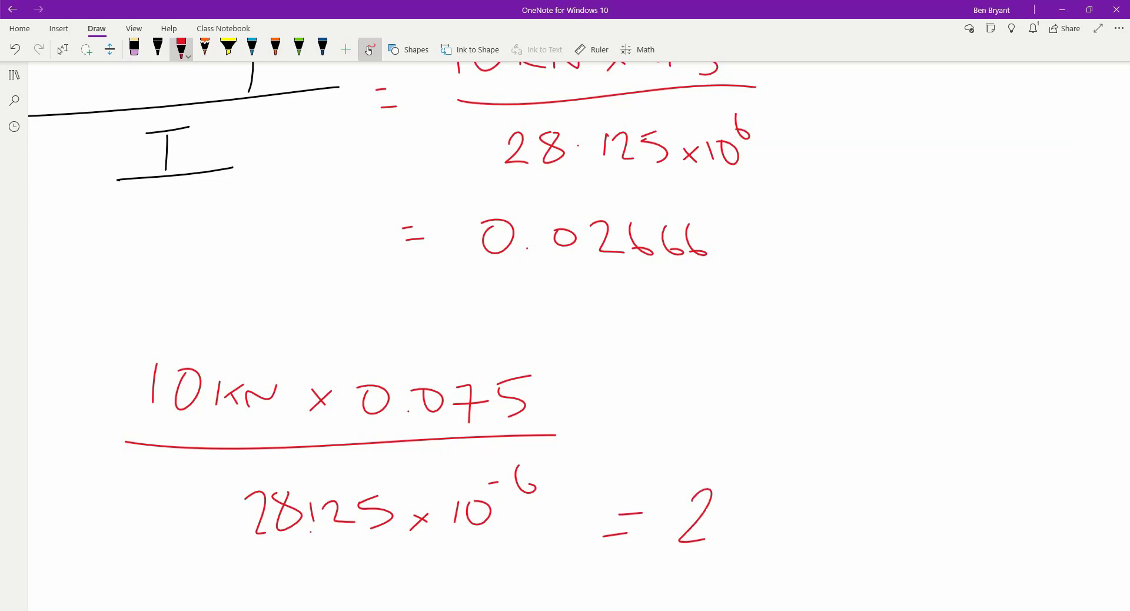
drag(736, 484, 739, 527)
click(768, 529)
mouse_move(793, 493)
mouse_down()
mouse_move(806, 536)
mouse_move(787, 521)
mouse_up()
mouse_move(839, 488)
mouse_down()
mouse_move(825, 537)
mouse_move(825, 525)
mouse_move(881, 556)
mouse_up()
mouse_move(861, 530)
mouse_down()
mouse_move(970, 491)
mouse_move(977, 548)
mouse_move(981, 528)
mouse_move(1028, 545)
mouse_up()
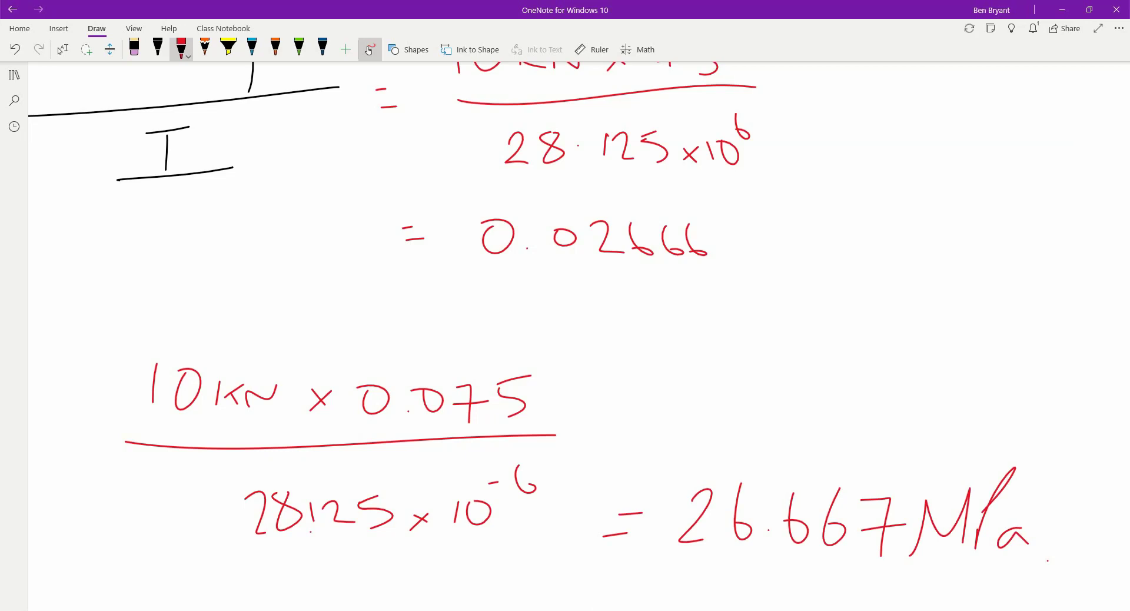
click(62, 50)
scroll(60, 51, down, 5)
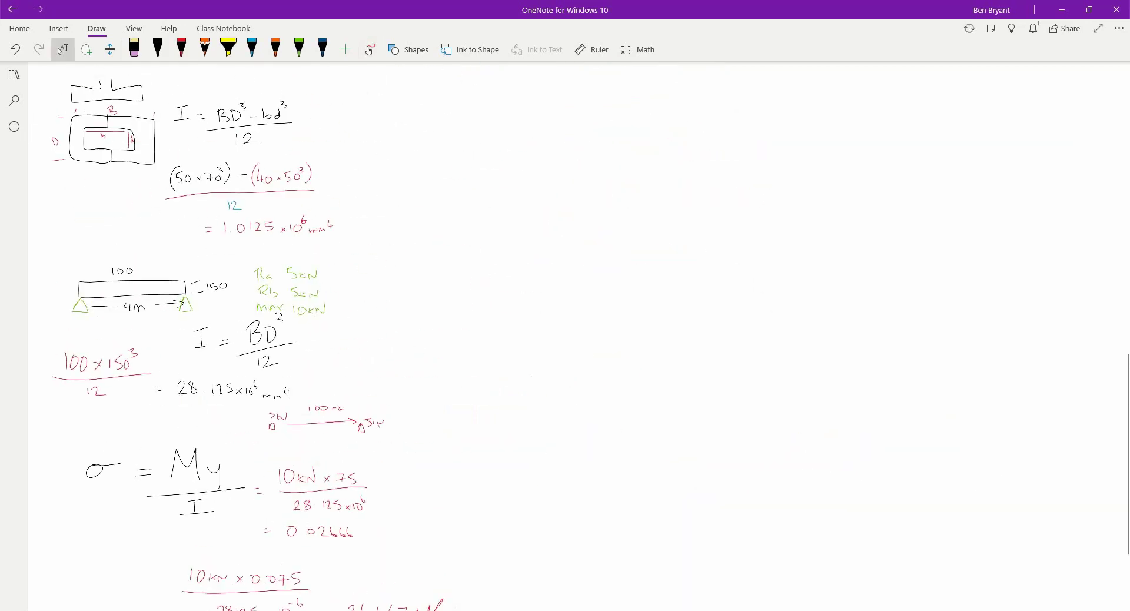
scroll(60, 50, down, 6)
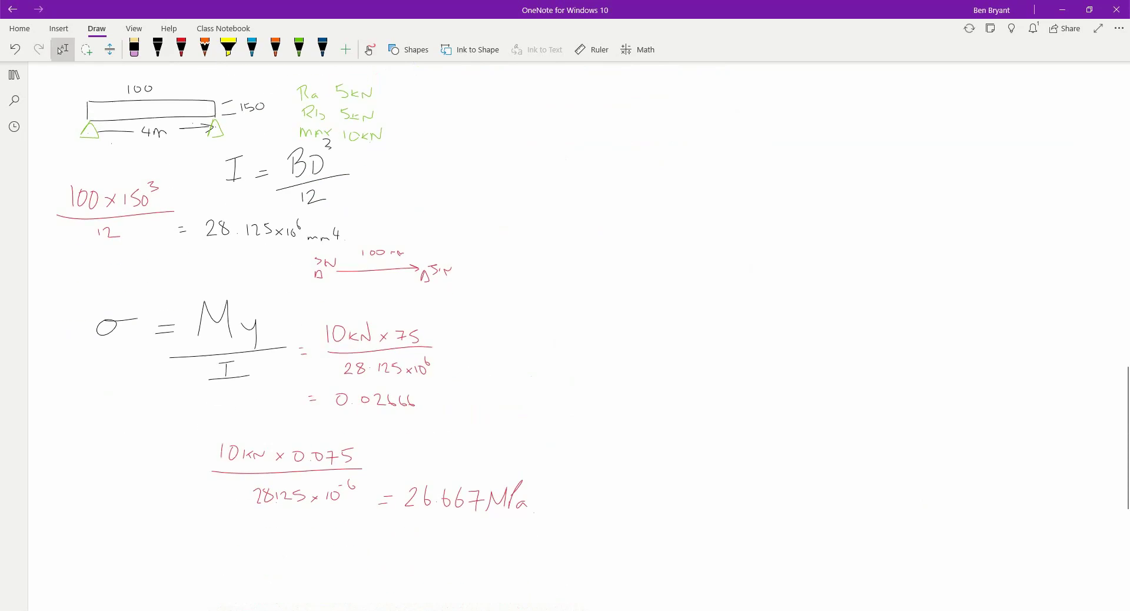
click(534, 520)
click(981, 383)
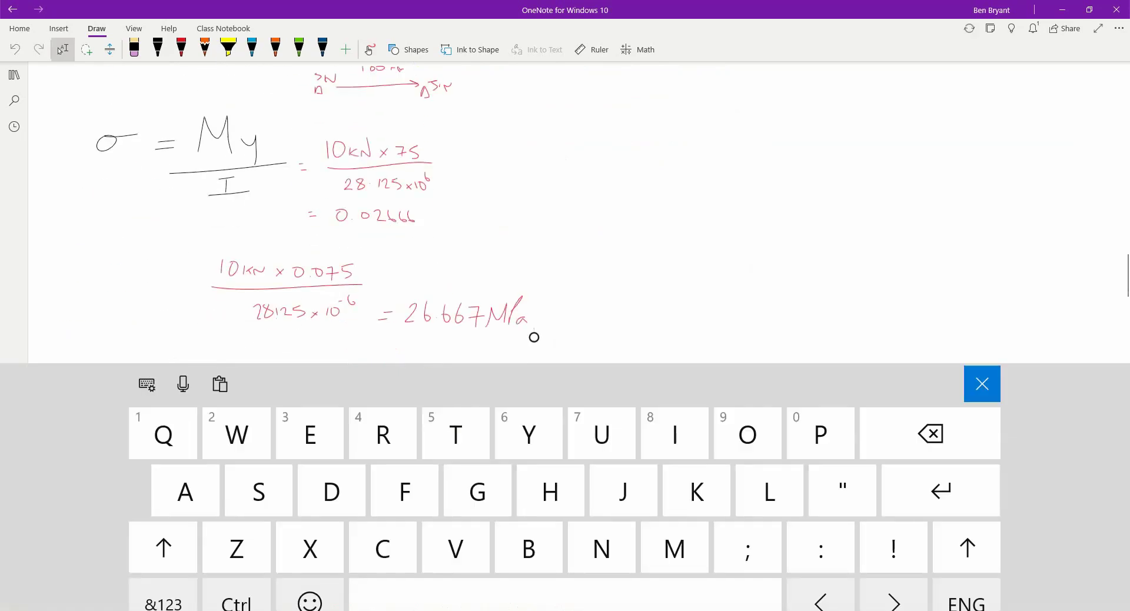
scroll(565, 236, up, 10)
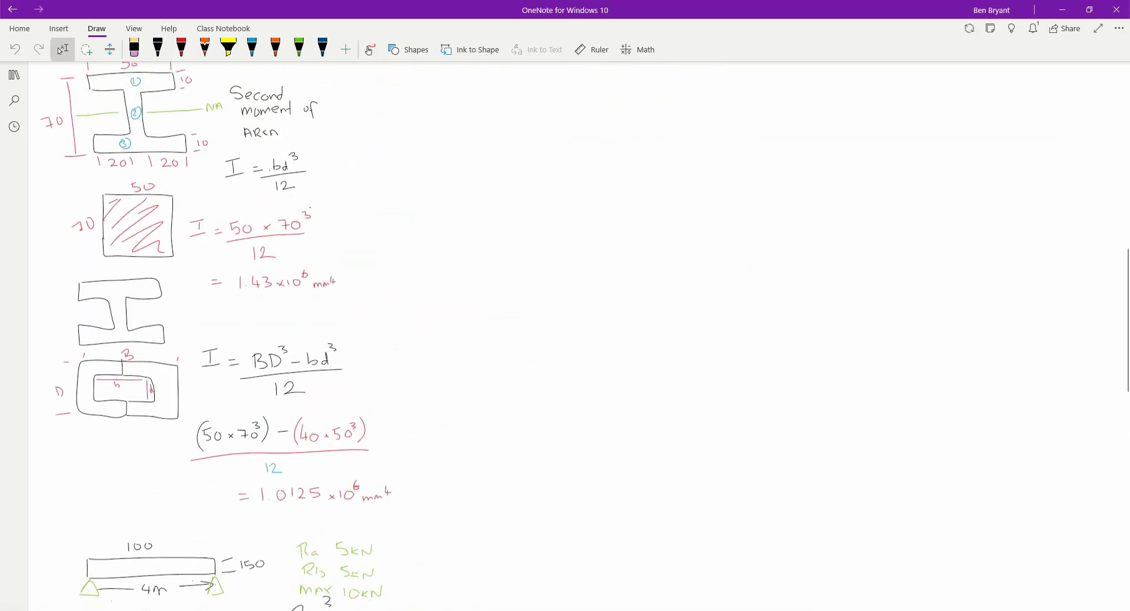
scroll(565, 336, down, 4)
scroll(565, 335, down, 3)
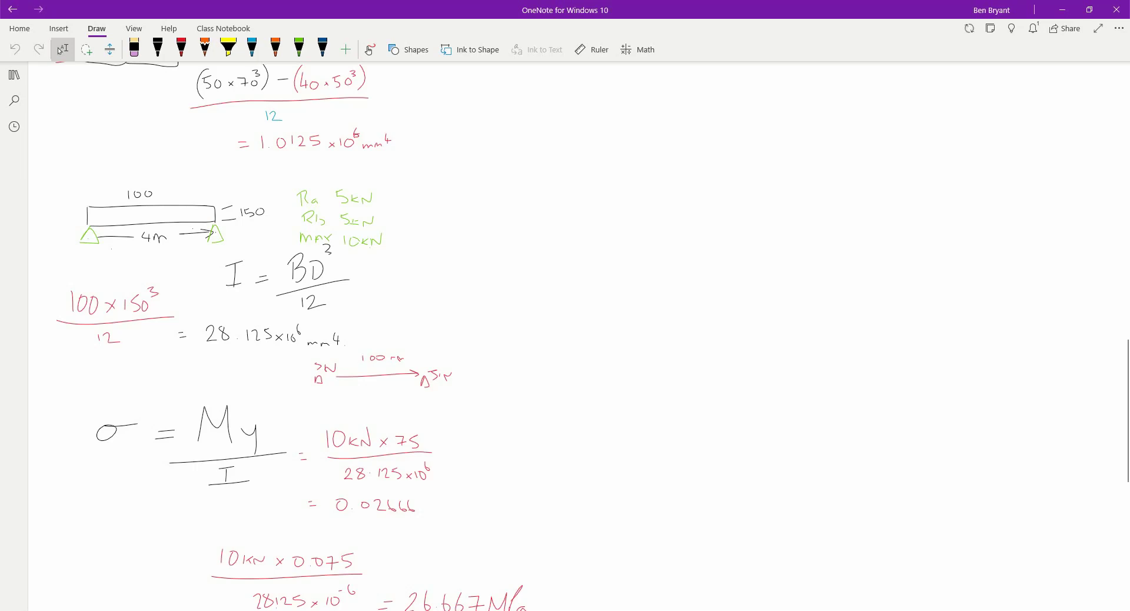
scroll(60, 50, down, 2)
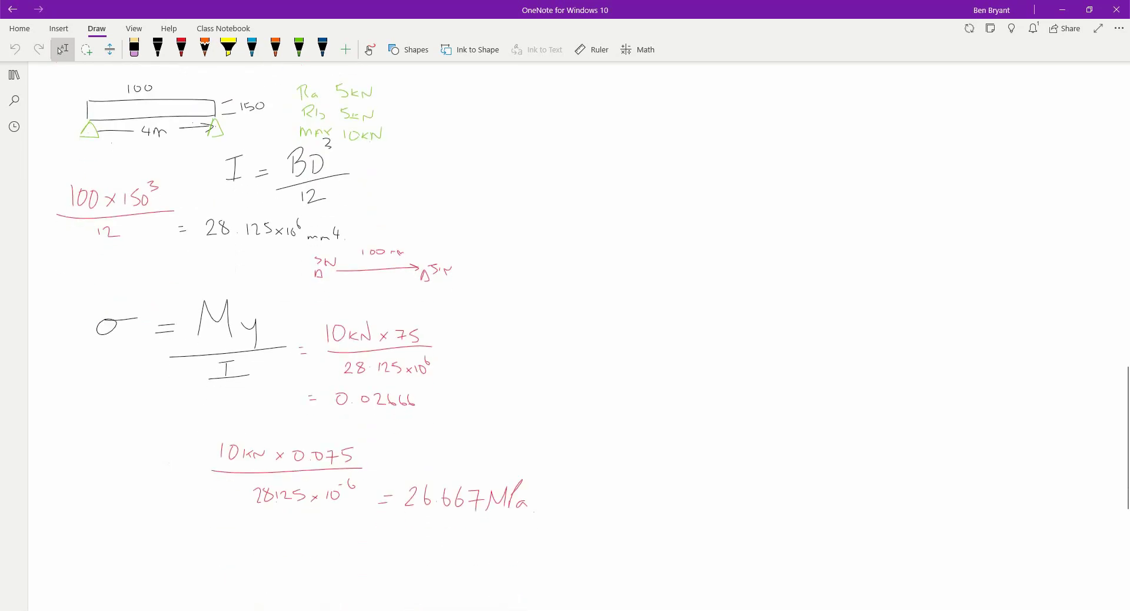